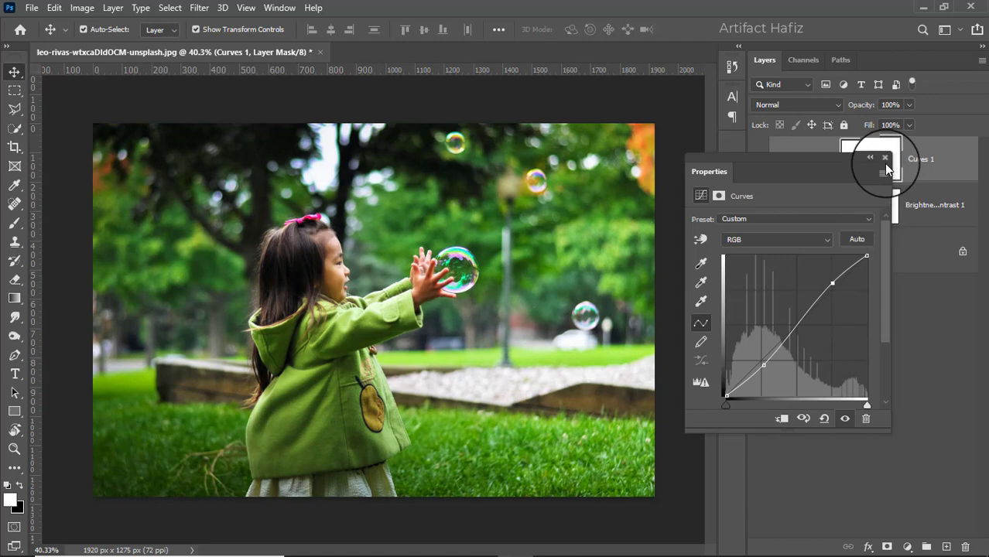
# Step: Add a Color Lookup adjustment layer above Curves 1 with the FallColors.look 3D LUT, and compare the image with and without it
pyautogui.click(885, 163)
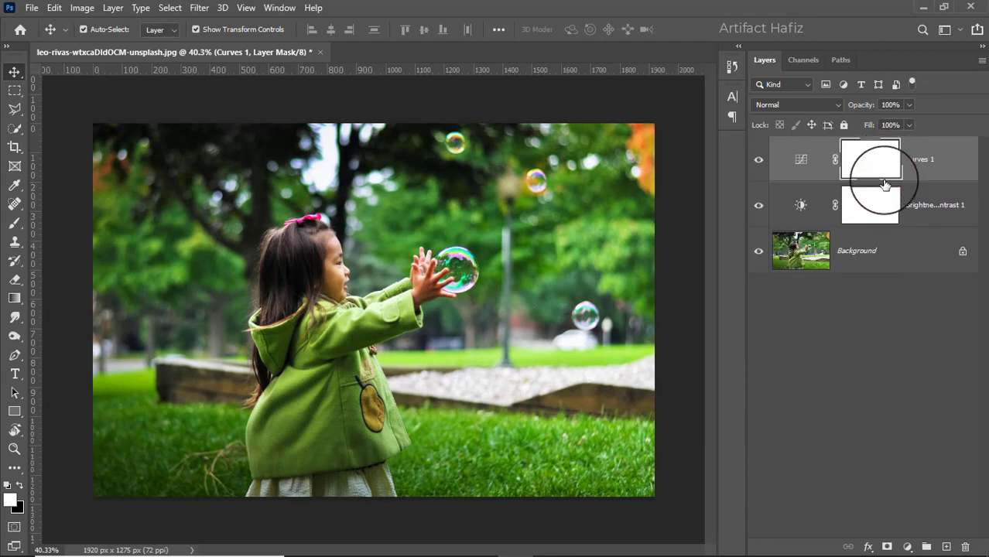
pyautogui.click(907, 544)
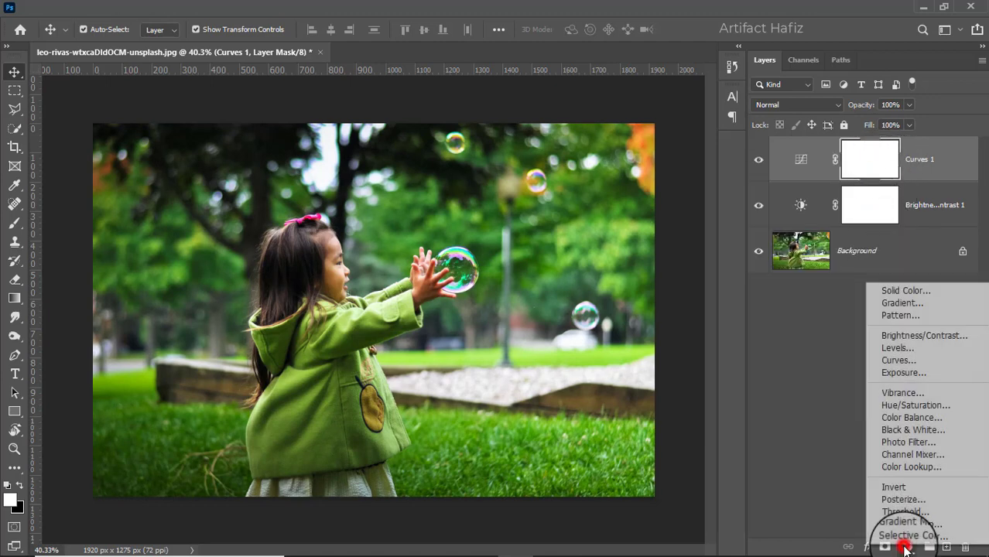
pyautogui.click(920, 469)
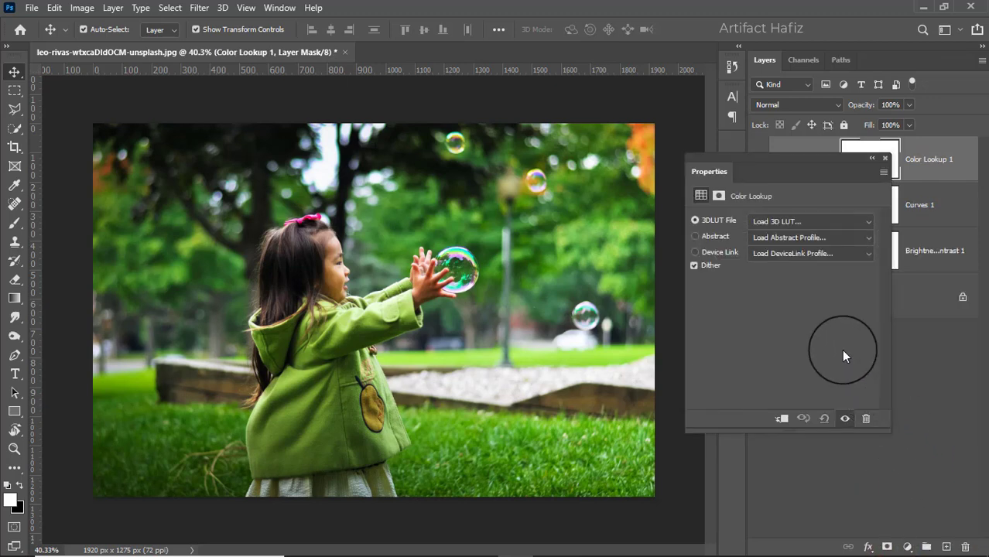
pyautogui.click(791, 223)
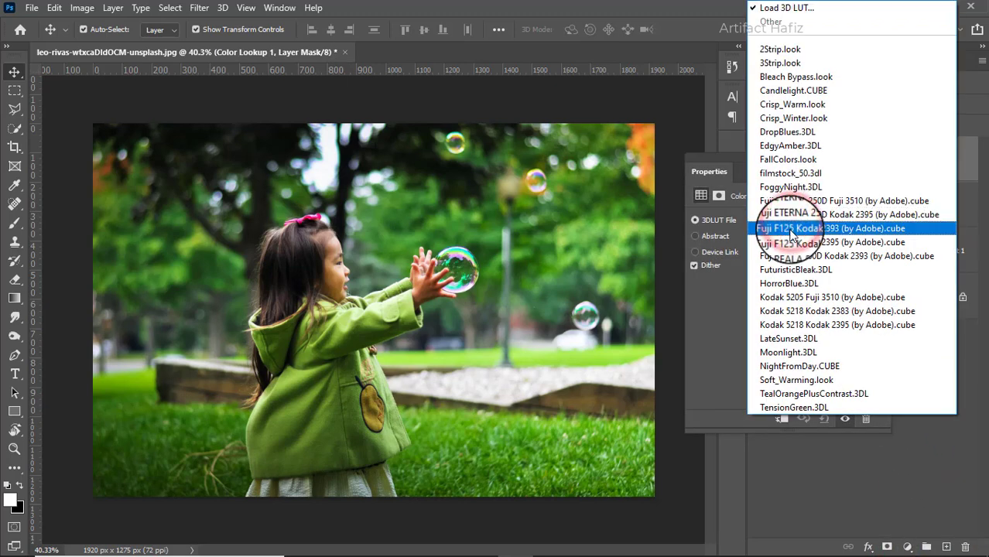
pyautogui.click(795, 159)
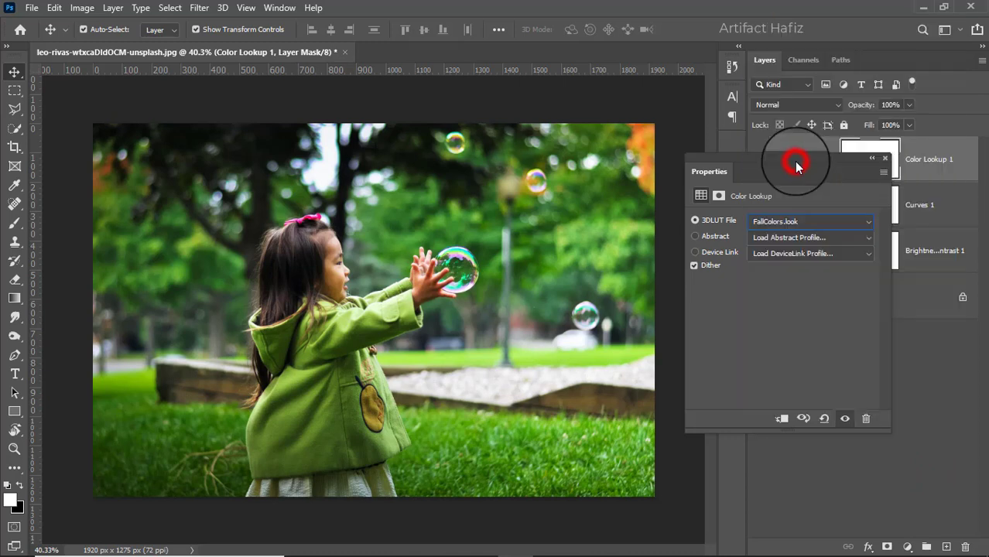
pyautogui.click(788, 223)
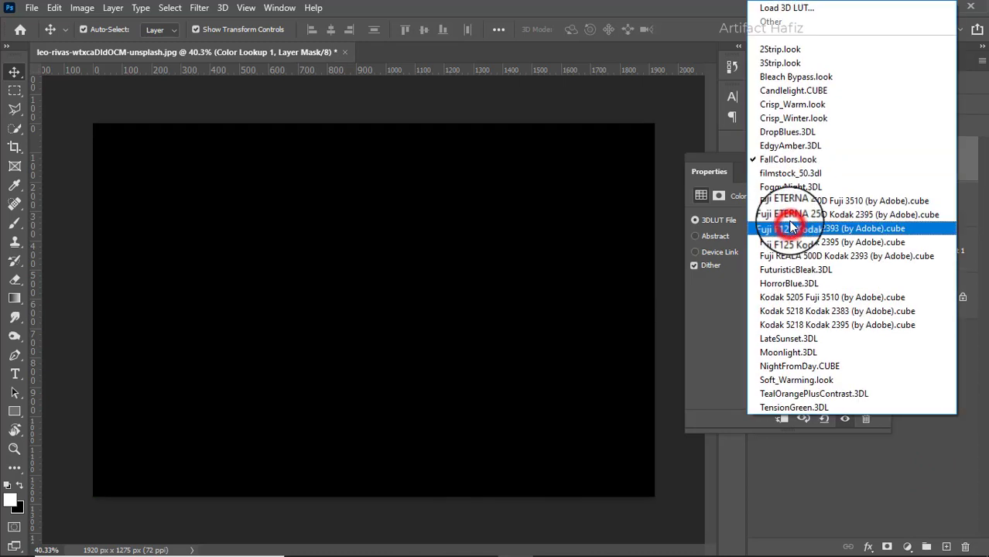
pyautogui.click(798, 163)
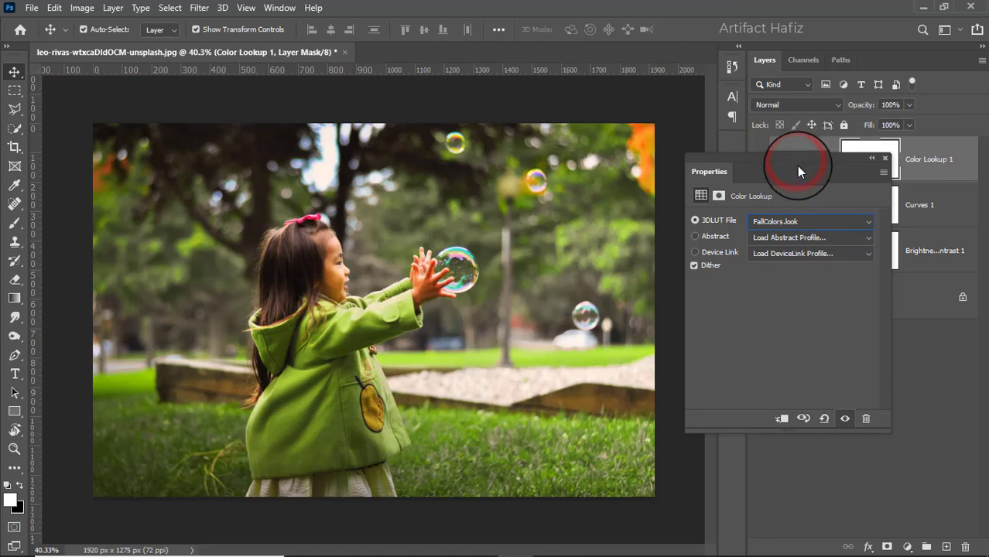
pyautogui.click(886, 162)
pyautogui.click(755, 164)
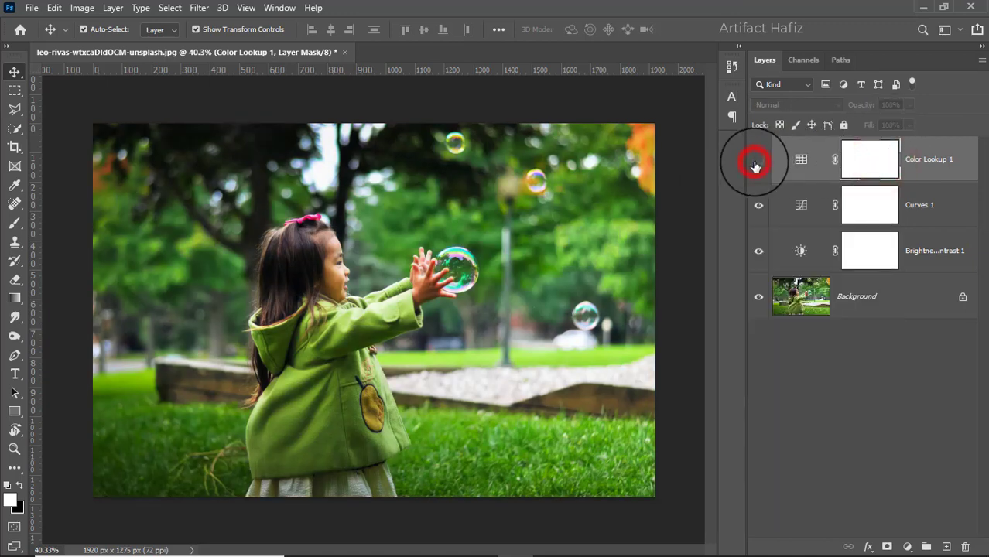
pyautogui.click(756, 164)
pyautogui.click(756, 164)
pyautogui.click(756, 164)
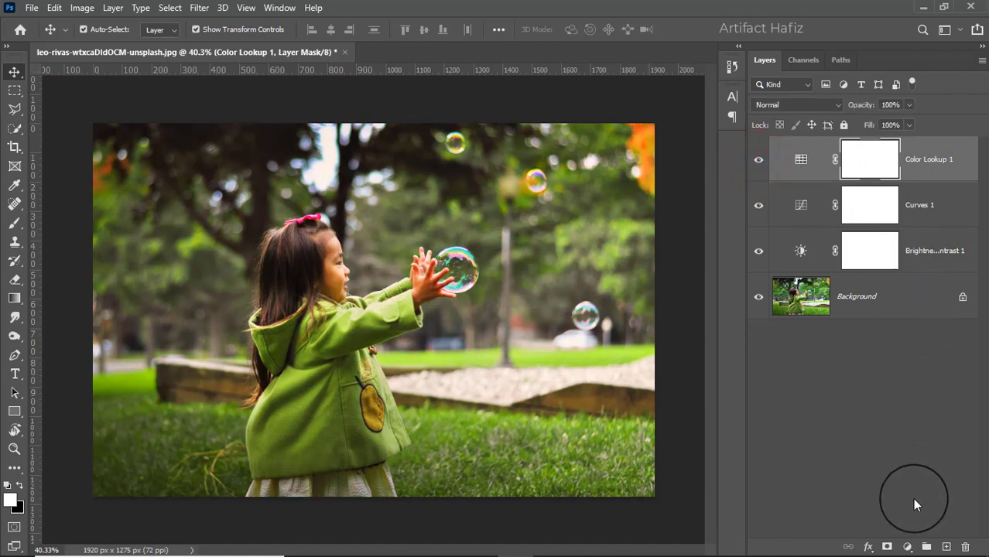
# Step: Add a second Color Lookup adjustment layer with the Soft_Warming.look 3D LUT and set its opacity to 20%
pyautogui.click(907, 547)
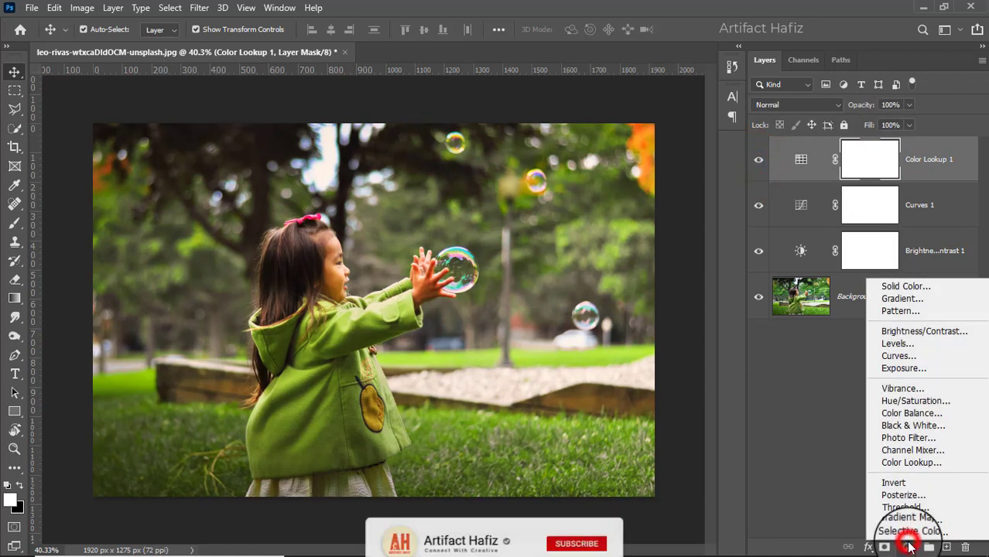
pyautogui.click(907, 464)
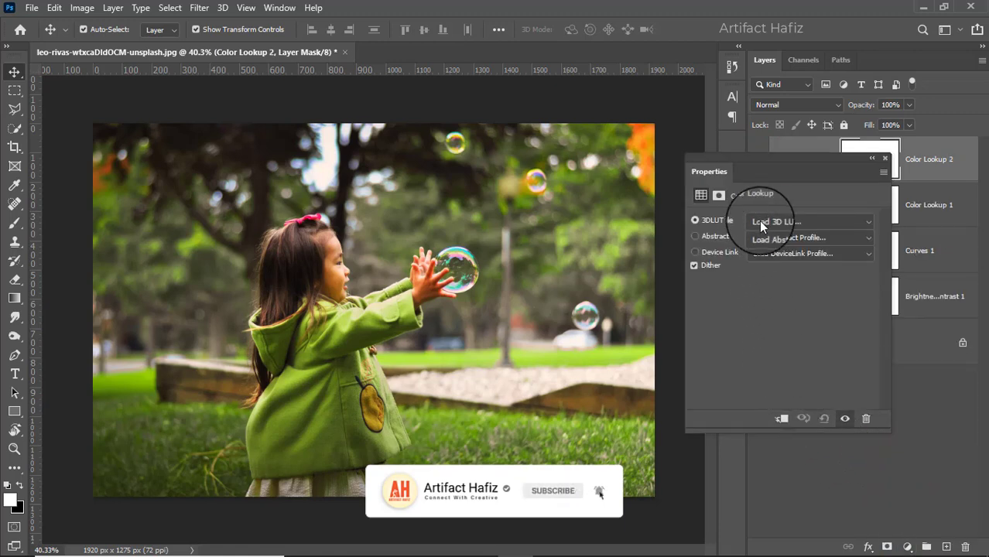
pyautogui.click(761, 222)
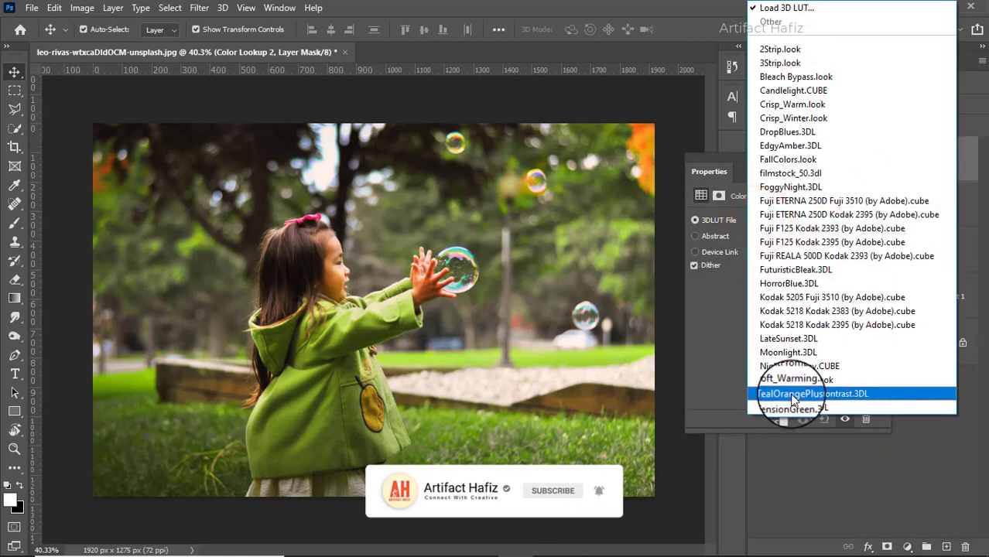
pyautogui.click(796, 379)
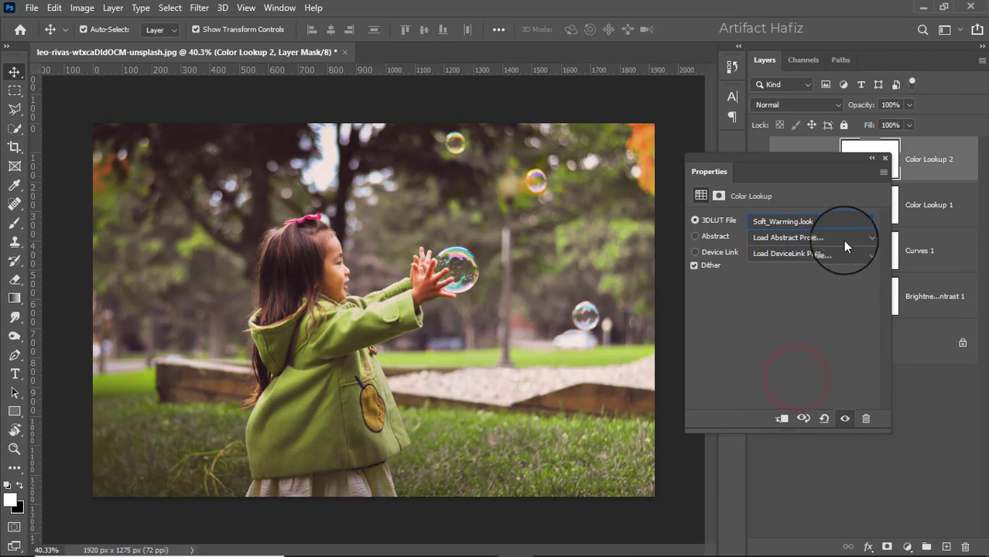
pyautogui.click(885, 158)
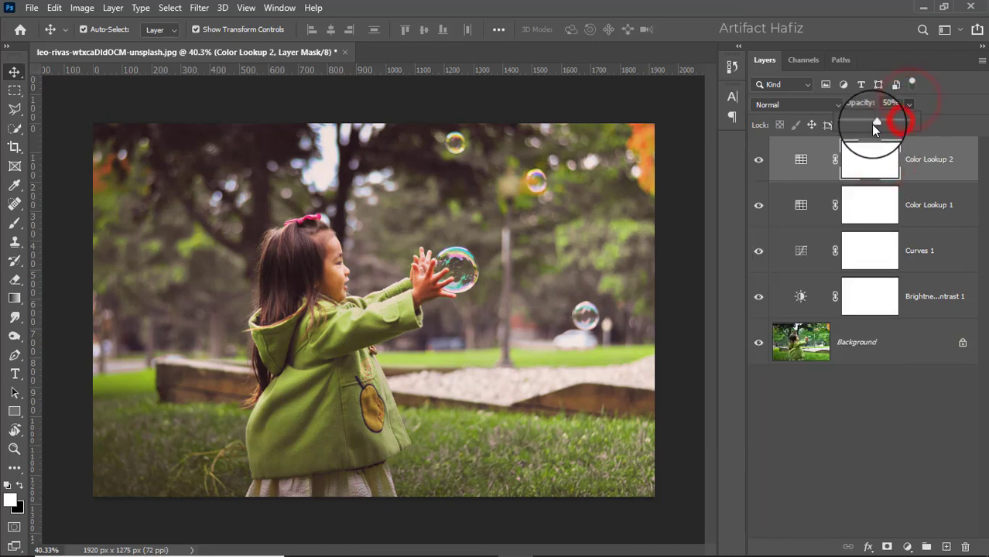
pyautogui.moveTo(874, 125); pyautogui.dragTo(857, 137)
# Step: Add a Levels adjustment layer with input levels of 5 for blacks, 1.06 for midtones and 253 for whites
pyautogui.click(907, 546)
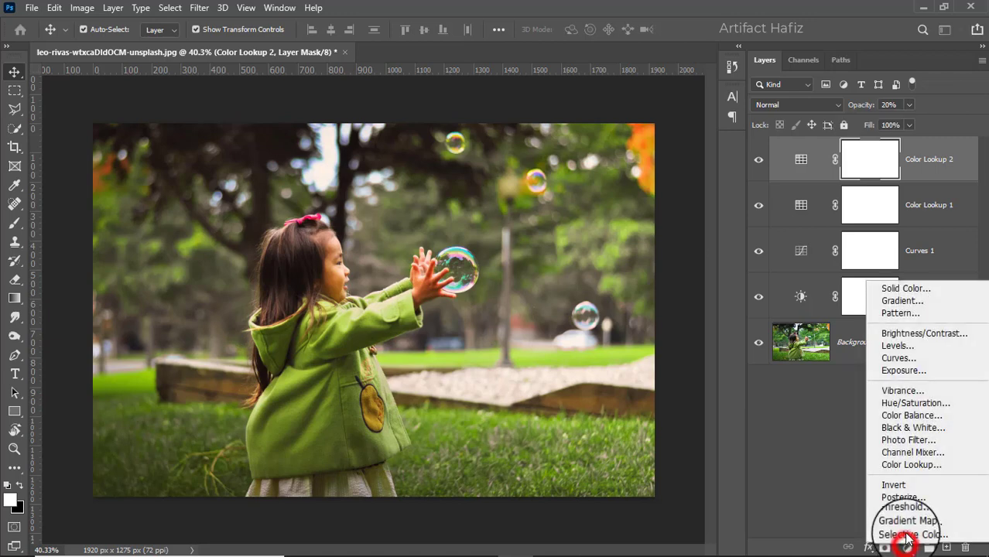
pyautogui.click(905, 345)
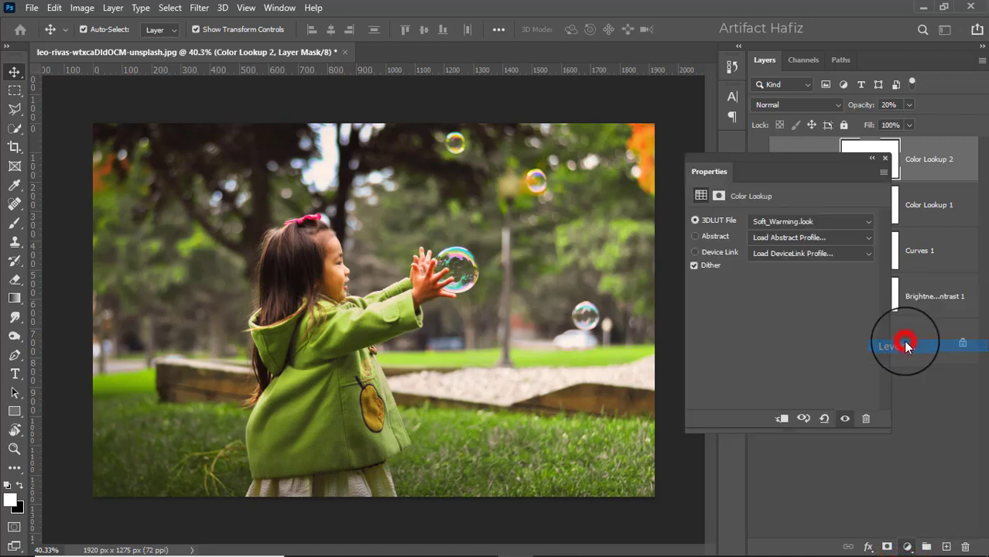
pyautogui.moveTo(714, 328); pyautogui.dragTo(719, 329)
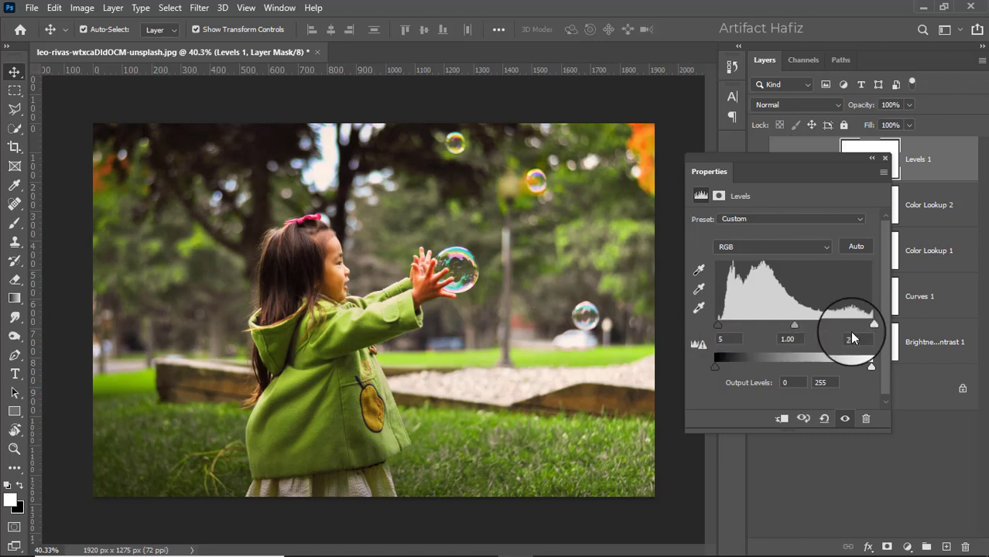
pyautogui.moveTo(871, 325); pyautogui.dragTo(869, 325)
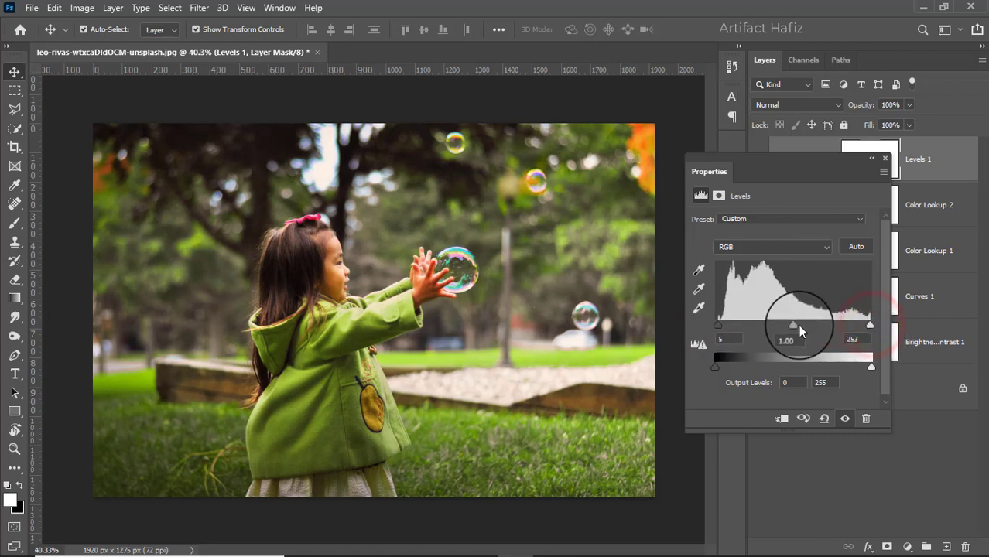
pyautogui.click(795, 325)
pyautogui.moveTo(799, 329); pyautogui.dragTo(792, 331)
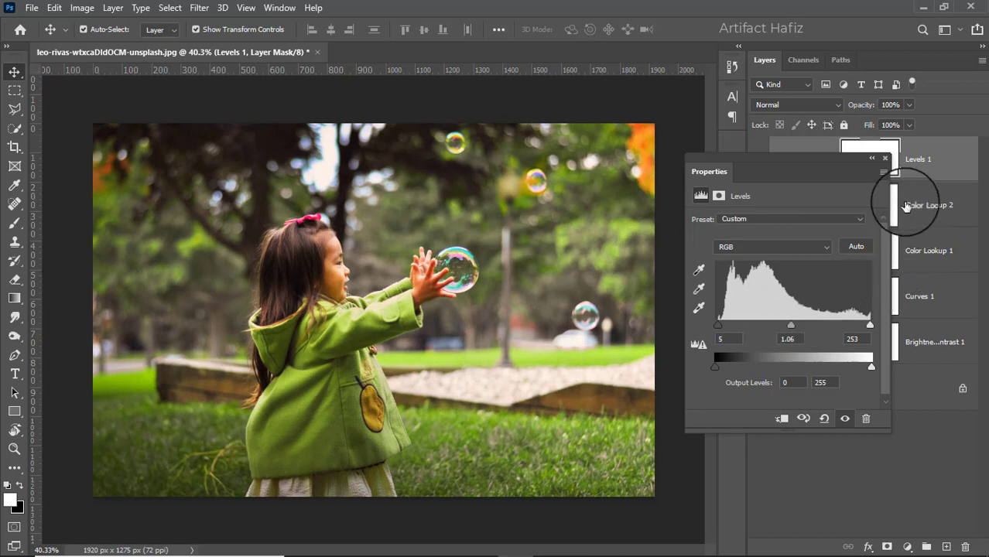
pyautogui.click(885, 161)
# Step: Stamp all visible layers into a new layer above Levels 1 and convert it for smart filters
pyautogui.click(942, 169)
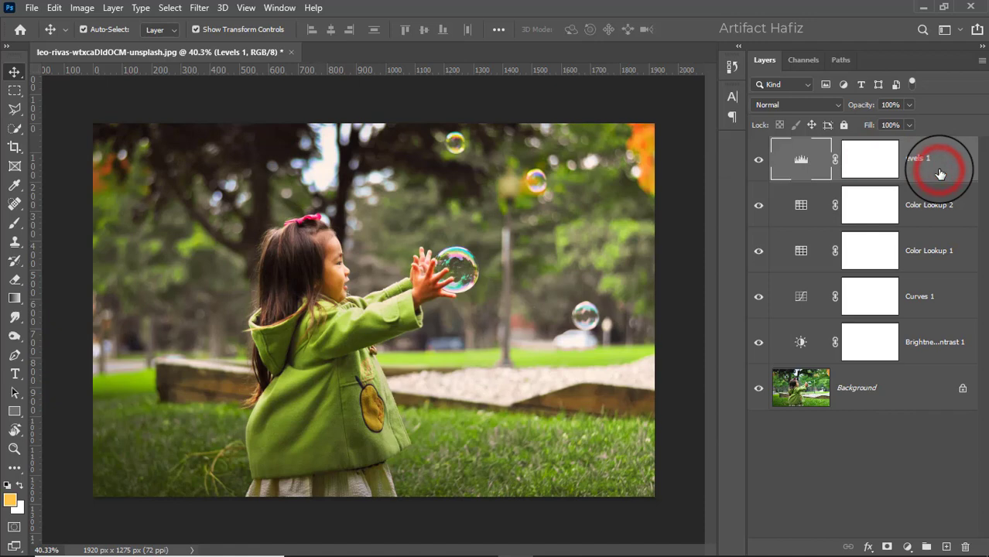
pyautogui.hotkey('ctrl', 'alt', 'shift', 'e')
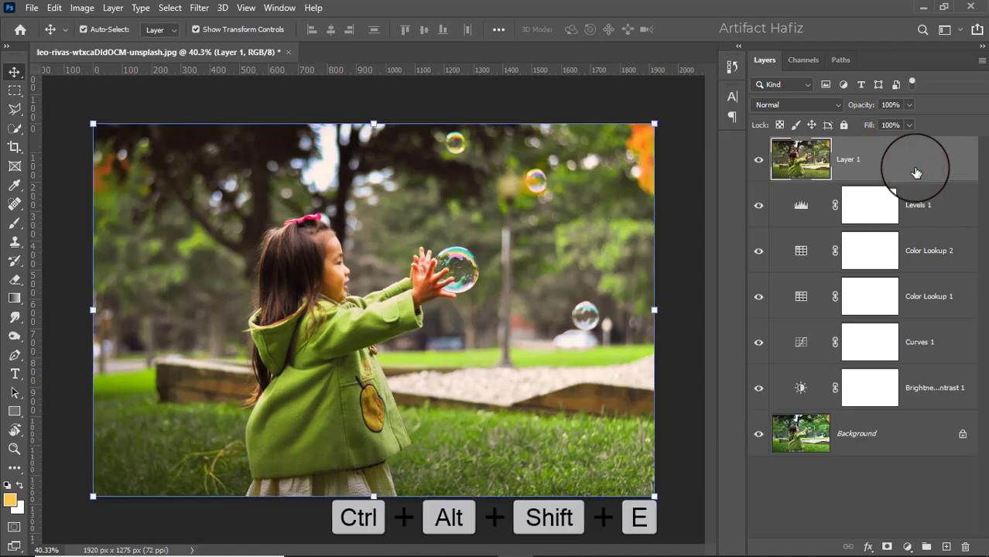
pyautogui.click(199, 8)
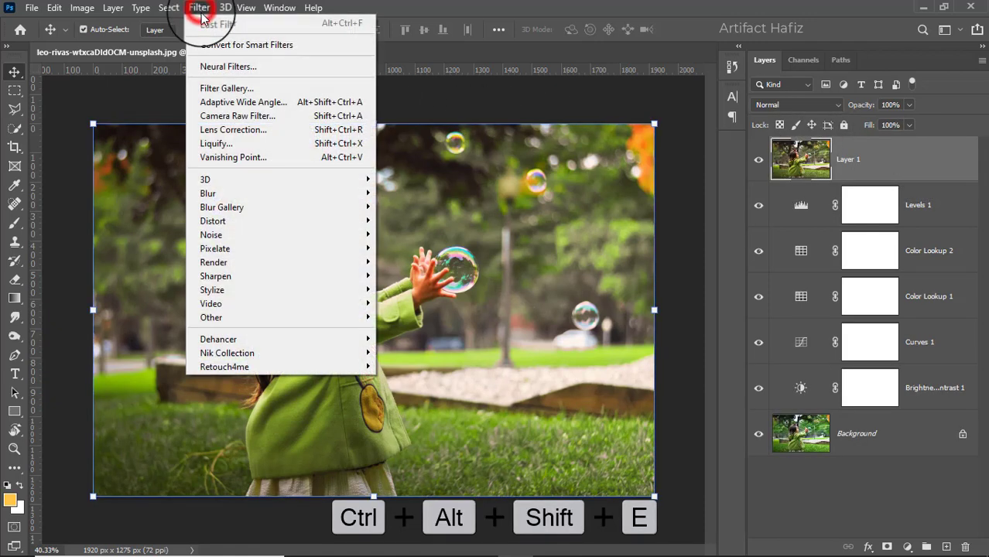
pyautogui.click(213, 45)
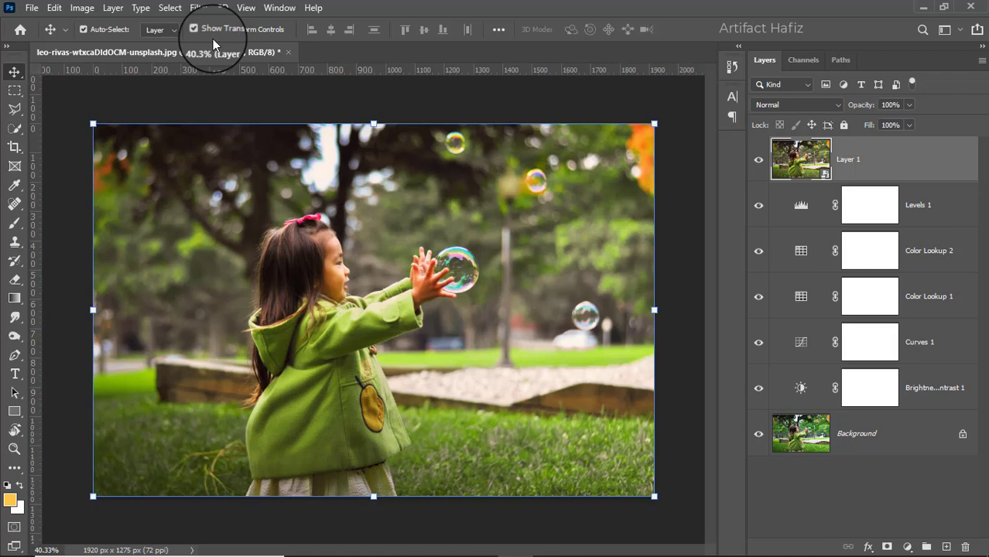
# Step: Open the Camera Raw filter, set Exposure -0.15, Highlights -17, Shadows +53, Whites +48 and Blacks -10, and fine-tune the temperature and tint
pyautogui.click(203, 7)
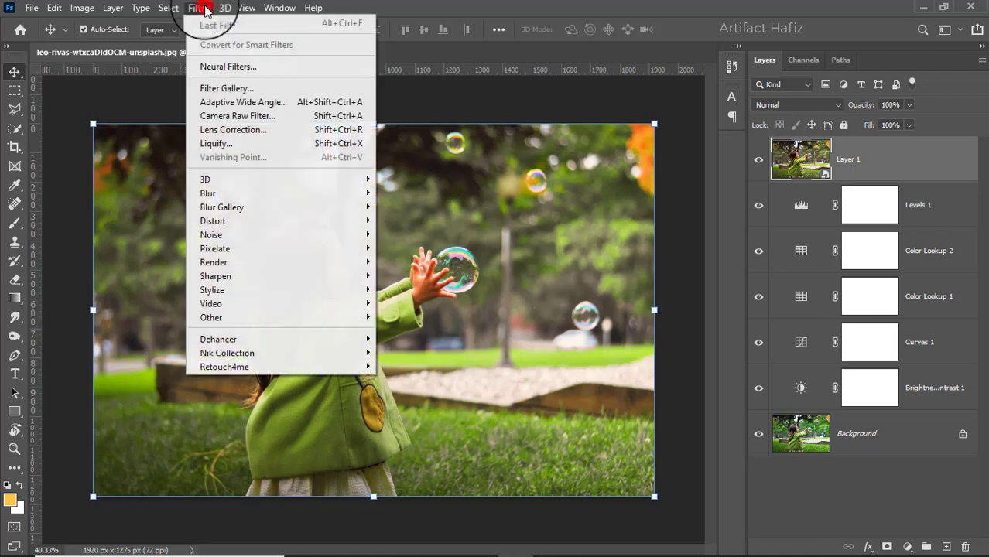
pyautogui.click(226, 115)
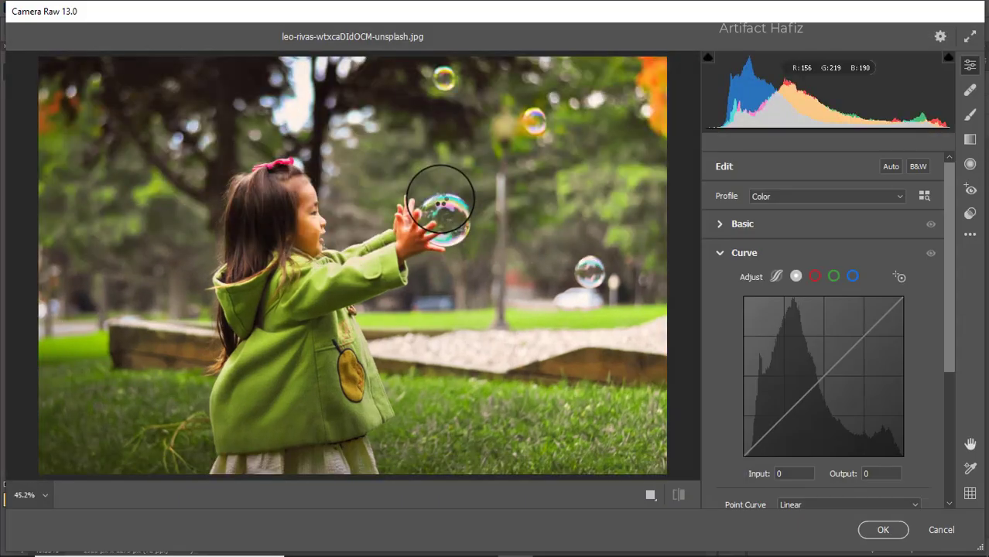
pyautogui.click(713, 224)
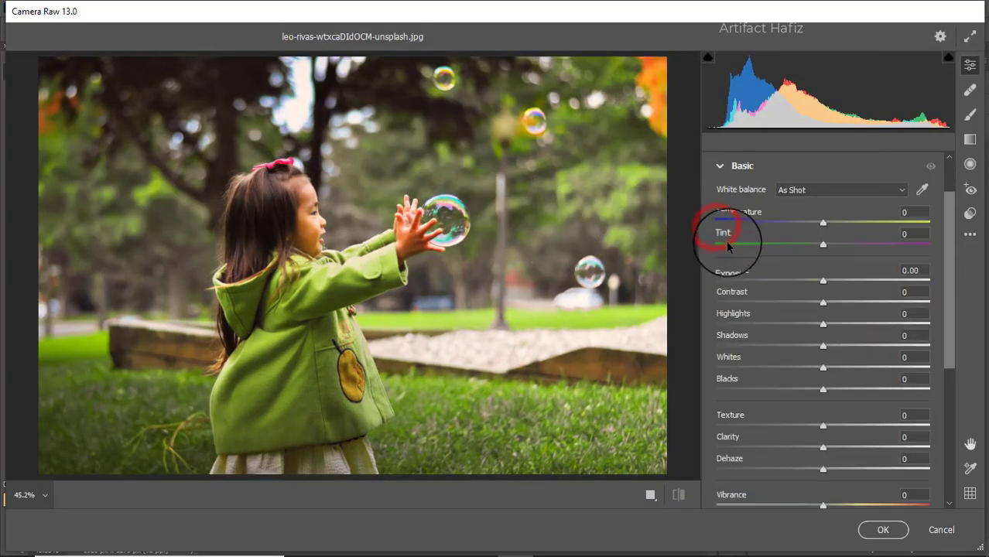
pyautogui.click(823, 281)
pyautogui.moveTo(823, 283); pyautogui.dragTo(821, 285)
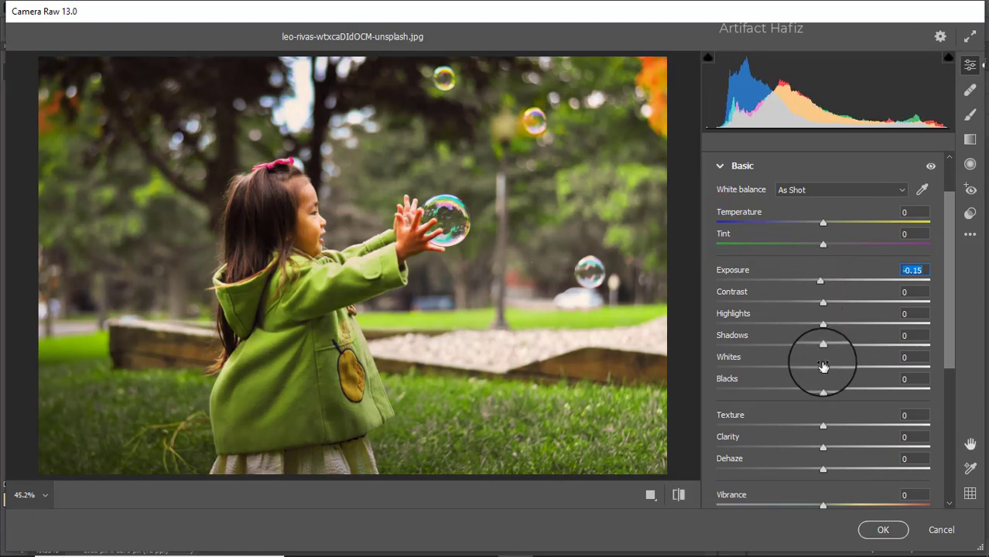
pyautogui.moveTo(823, 367); pyautogui.dragTo(875, 373)
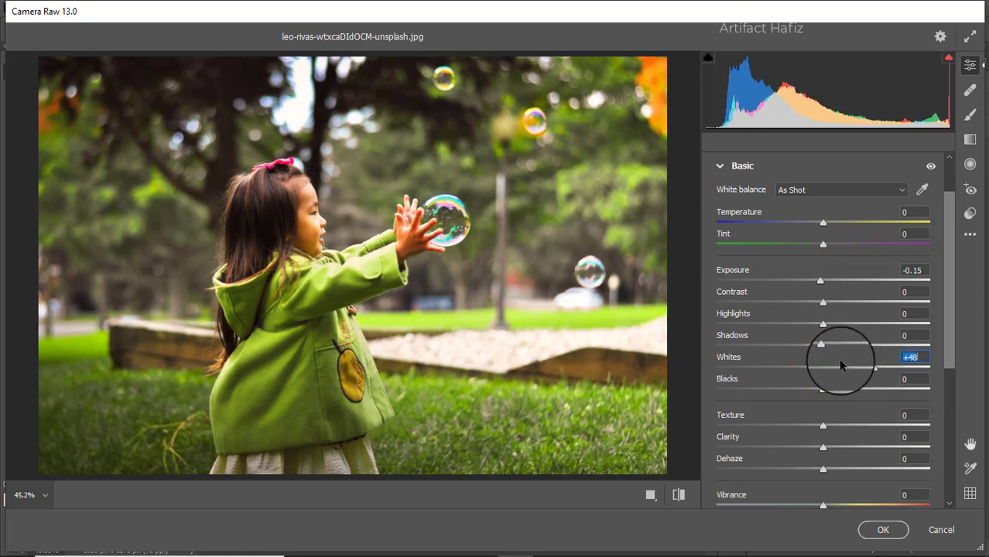
pyautogui.moveTo(822, 328); pyautogui.dragTo(880, 345)
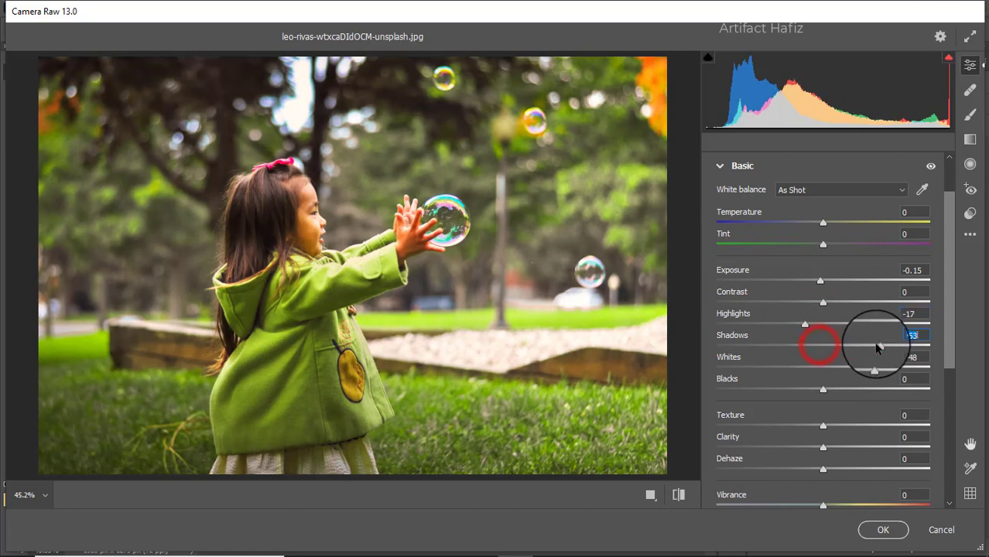
pyautogui.moveTo(823, 389)
pyautogui.mouseDown()
pyautogui.moveTo(800, 391)
pyautogui.moveTo(811, 391)
pyautogui.mouseUp()
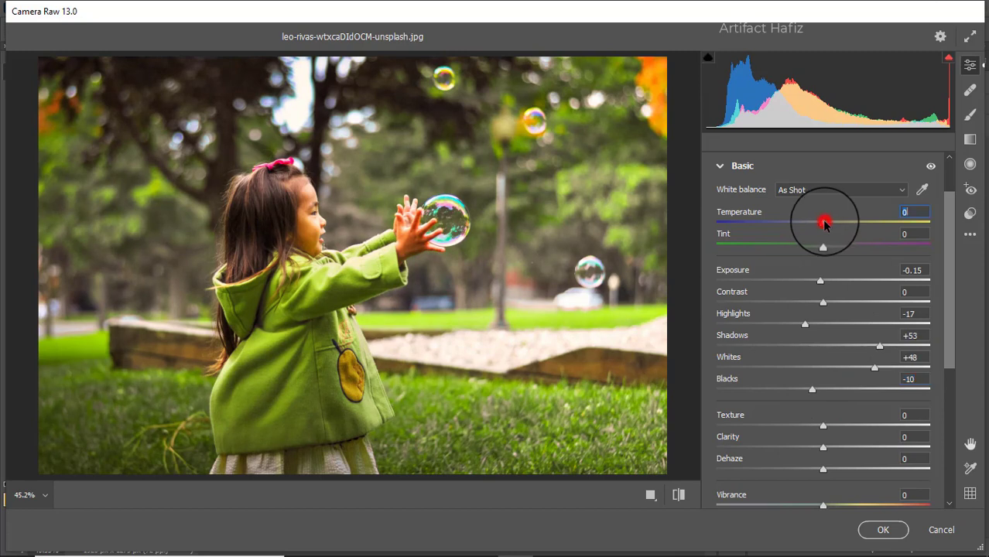
pyautogui.moveTo(826, 223); pyautogui.dragTo(823, 246)
# Step: Set the Basic adjustments Texture to -2, Clarity to +5, Dehaze to +2, Vibrance to +24 and Saturation to -8
pyautogui.scroll(-3, 810, 294)
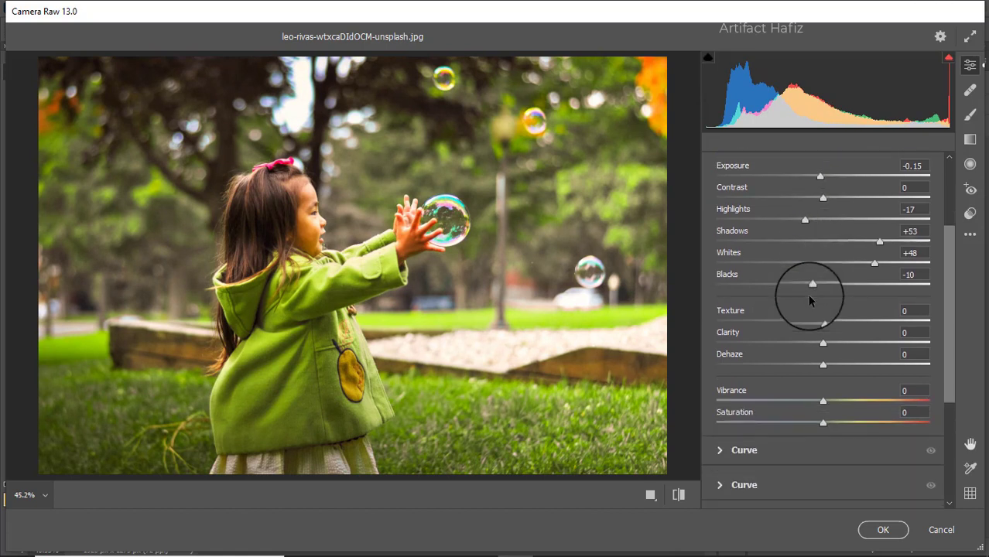
pyautogui.scroll(-1, 811, 301)
pyautogui.moveTo(824, 283); pyautogui.dragTo(829, 333)
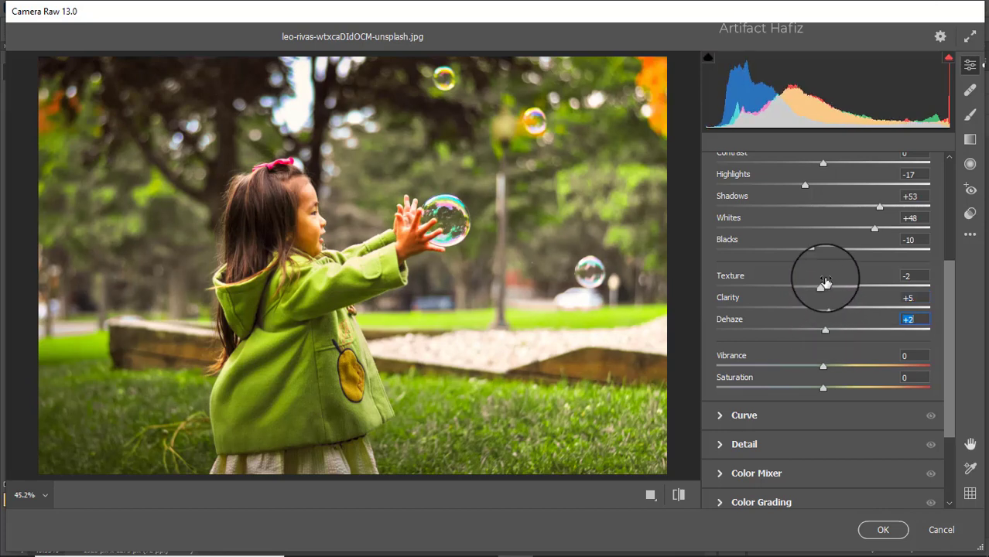
pyautogui.scroll(-2, 819, 285)
pyautogui.moveTo(819, 297); pyautogui.dragTo(815, 324)
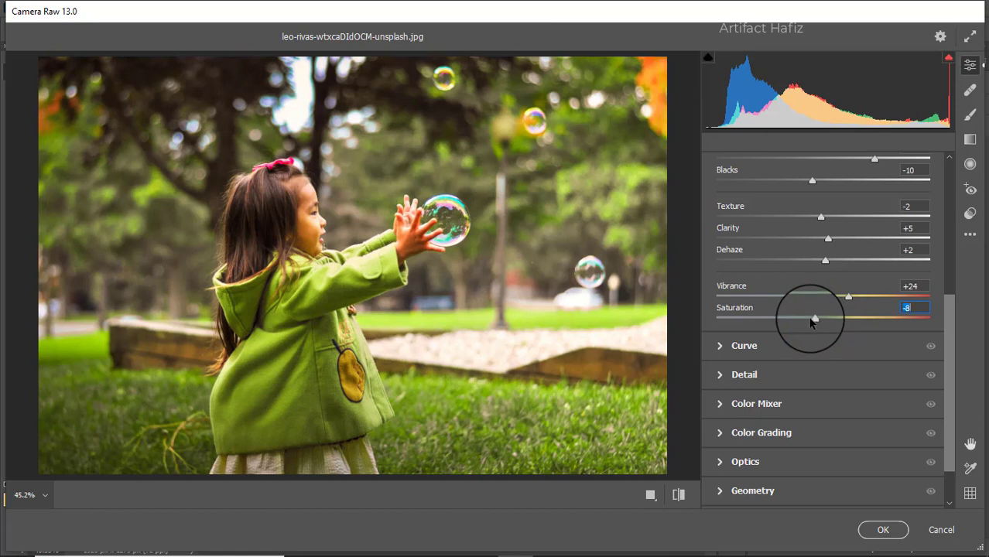
# Step: Raise the blue channel curve's black point slightly and anchor the shadows with a point at input 65, output 65
pyautogui.click(755, 345)
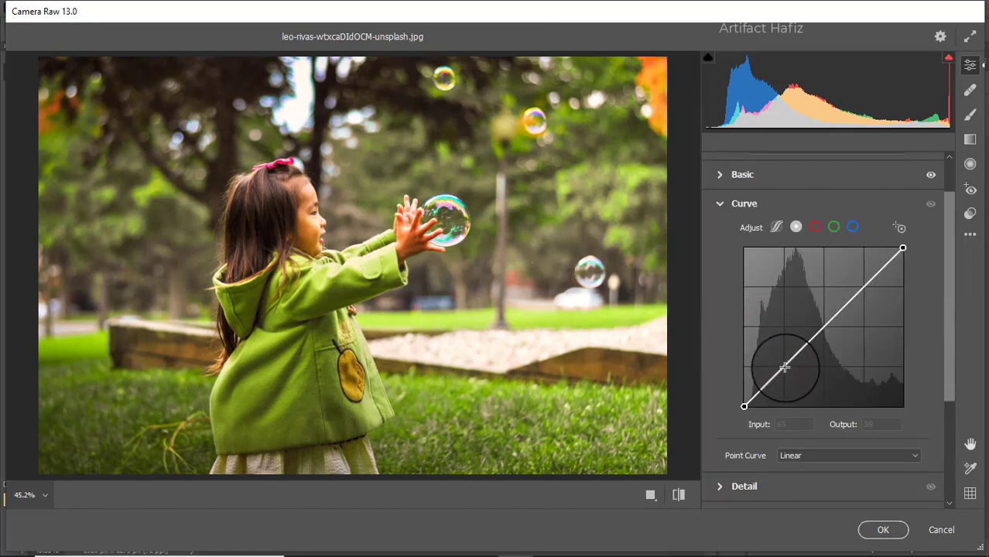
pyautogui.click(852, 227)
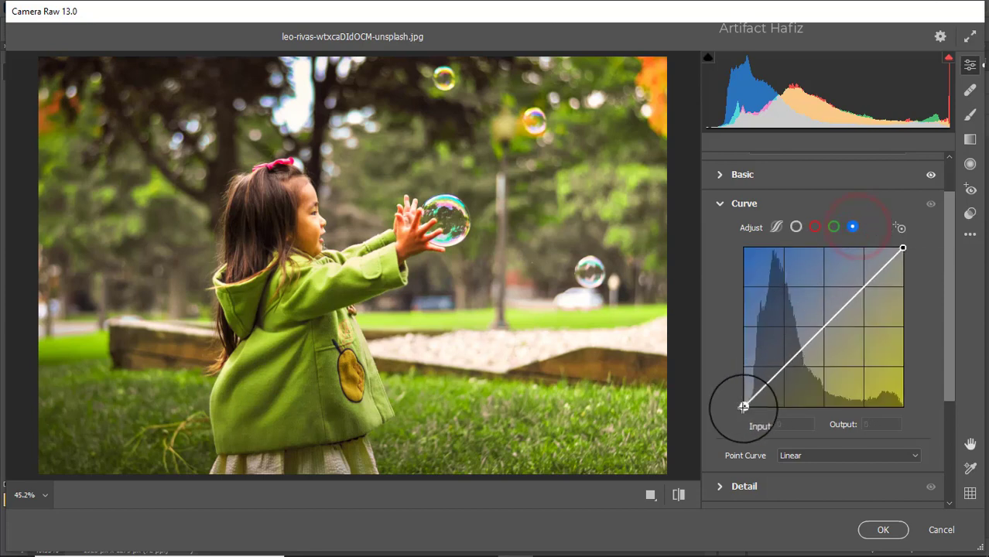
pyautogui.moveTo(743, 406); pyautogui.dragTo(744, 401)
pyautogui.click(785, 365)
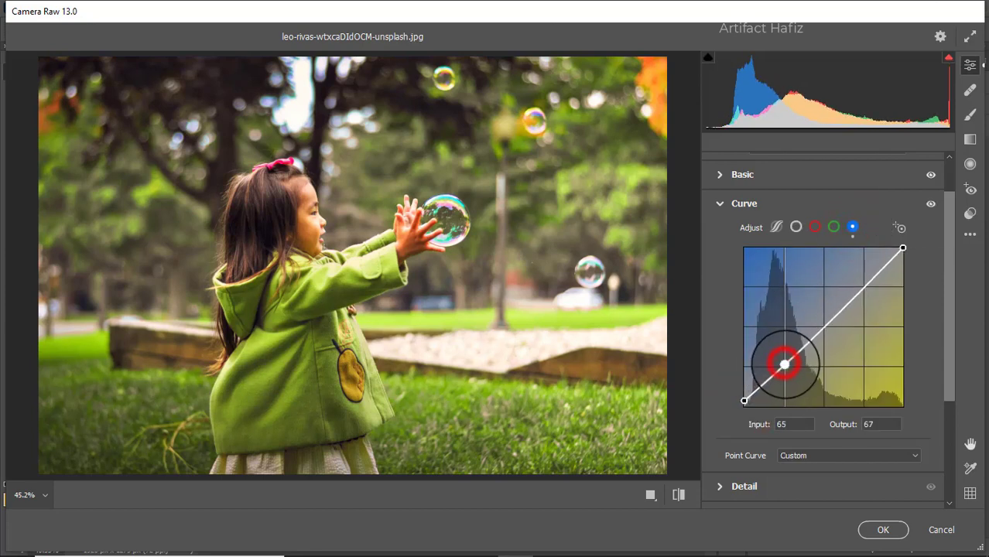
pyautogui.moveTo(785, 364); pyautogui.dragTo(785, 366)
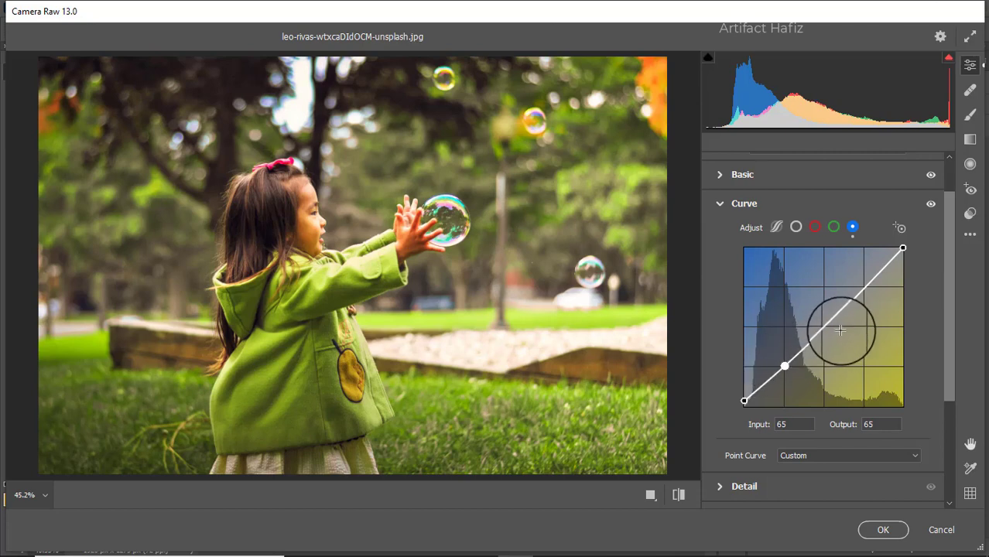
# Step: Set the Detail adjustments to Sharpening 10, Noise Reduction 8 and Color Noise Reduction 16
pyautogui.scroll(-1, 782, 330)
pyautogui.scroll(-3, 744, 372)
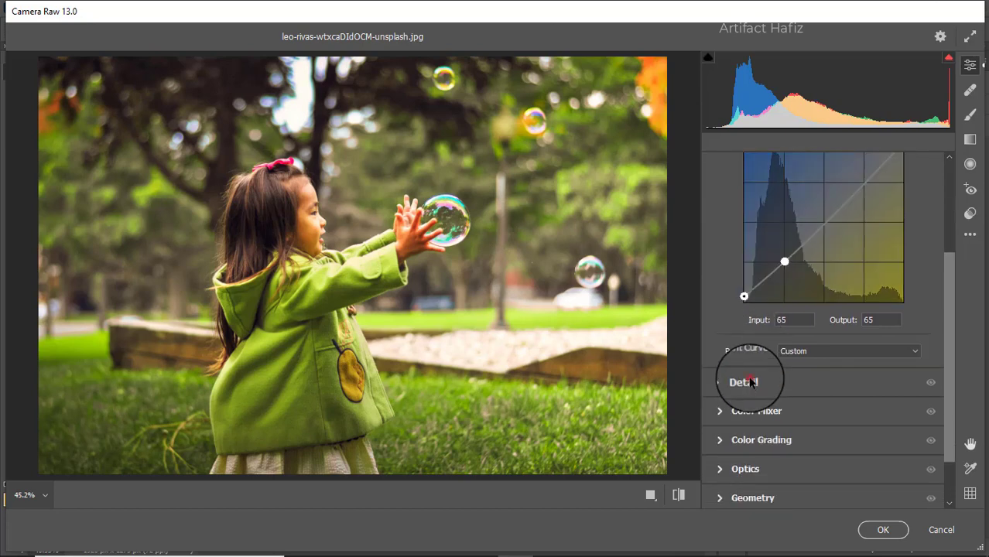
pyautogui.click(745, 380)
pyautogui.moveTo(717, 317); pyautogui.dragTo(751, 384)
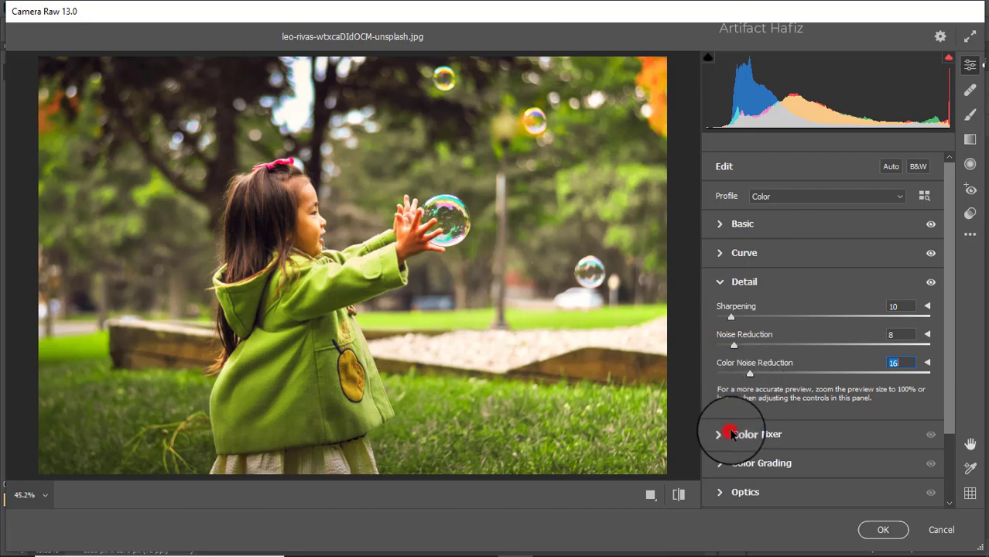
# Step: Set the Color Mixer saturation to Reds +14, Oranges +5, Yellows -35, Greens -77 and Aquas +11, and raise Blues slightly
pyautogui.click(731, 422)
pyautogui.click(774, 258)
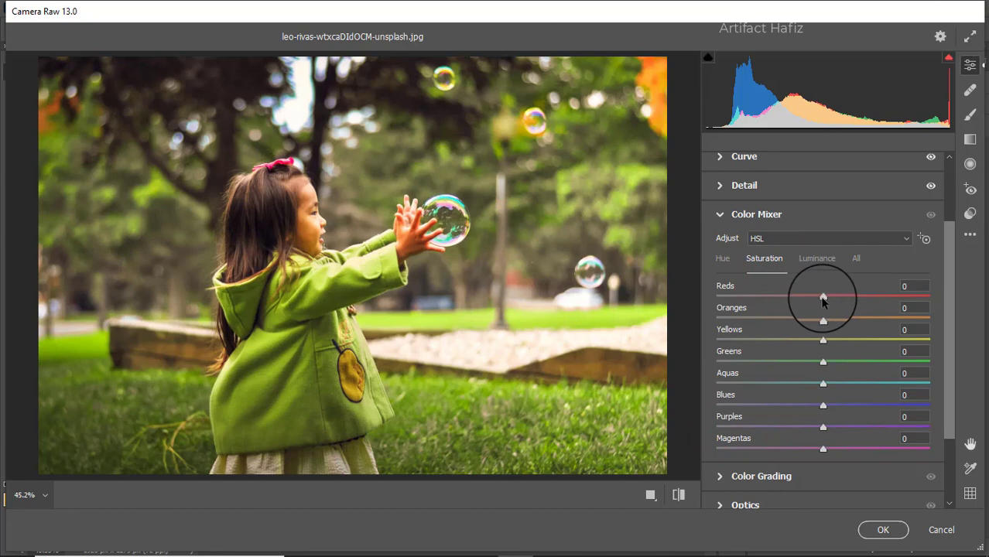
pyautogui.moveTo(822, 296)
pyautogui.mouseDown()
pyautogui.moveTo(865, 298)
pyautogui.moveTo(789, 303)
pyautogui.moveTo(869, 316)
pyautogui.moveTo(821, 313)
pyautogui.moveTo(867, 313)
pyautogui.moveTo(716, 341)
pyautogui.moveTo(813, 343)
pyautogui.moveTo(707, 364)
pyautogui.moveTo(795, 337)
pyautogui.moveTo(764, 342)
pyautogui.moveTo(785, 346)
pyautogui.mouseUp()
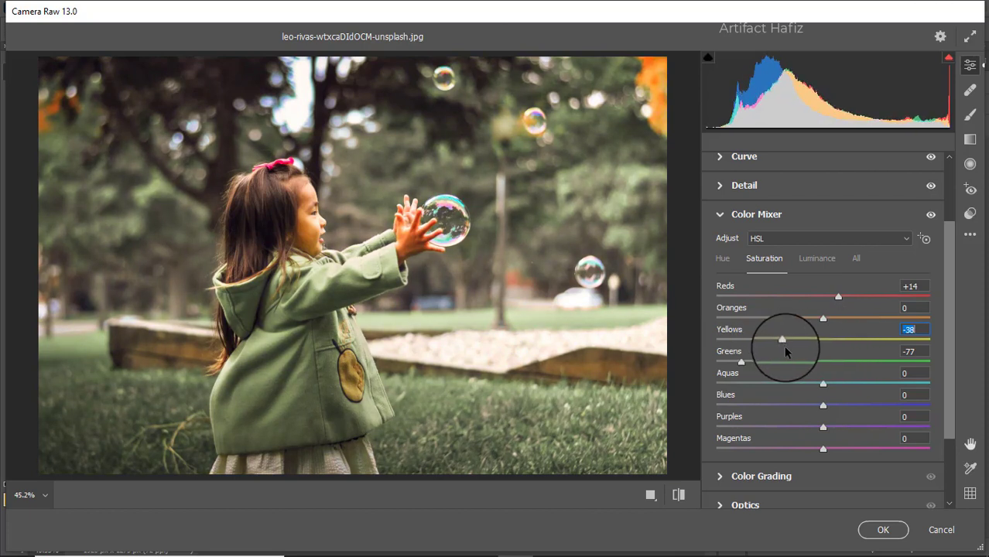
pyautogui.moveTo(823, 318)
pyautogui.mouseDown()
pyautogui.moveTo(895, 324)
pyautogui.moveTo(828, 327)
pyautogui.mouseUp()
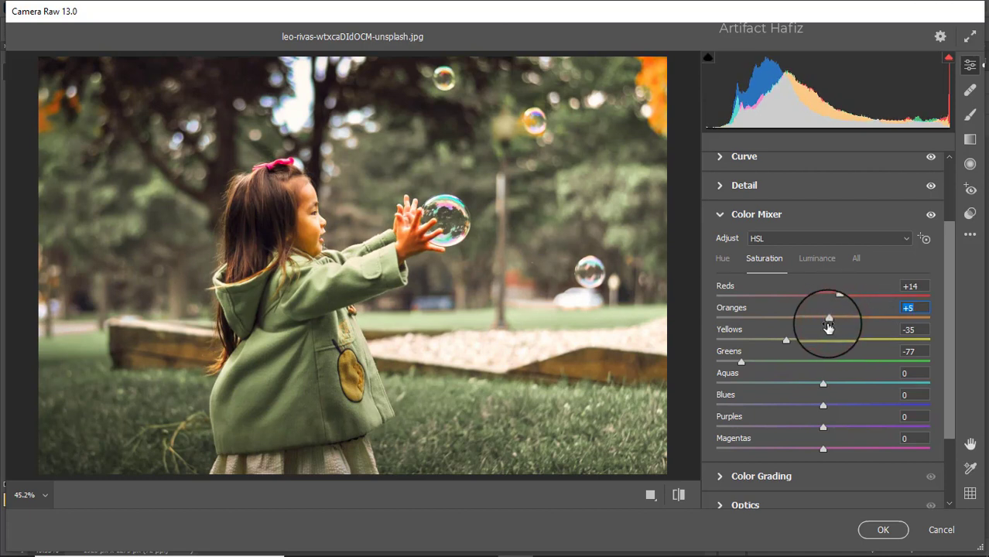
pyautogui.moveTo(823, 383); pyautogui.dragTo(836, 404)
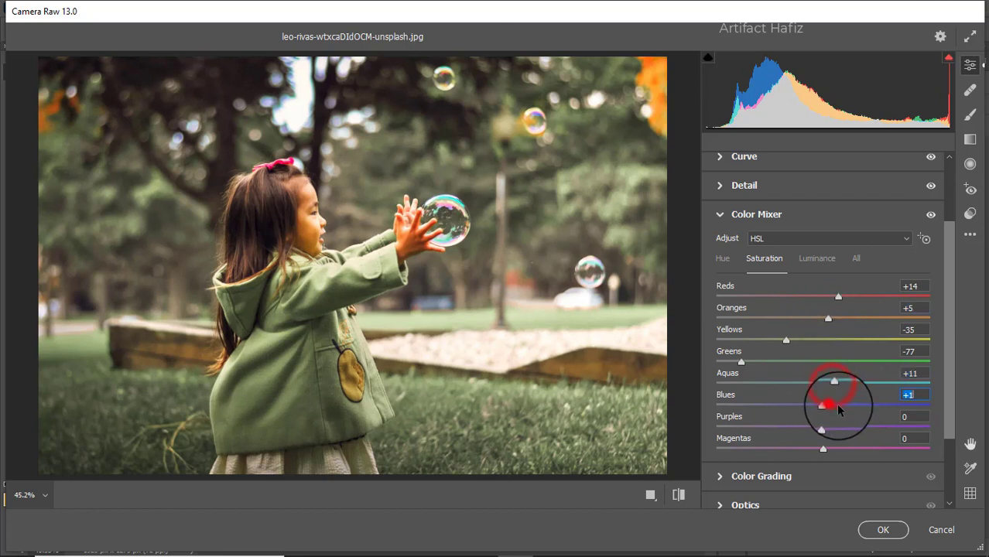
# Step: Set the Color Mixer luminance to Oranges +42, Yellows -24 and Greens -14, and adjust the Aquas
pyautogui.click(816, 259)
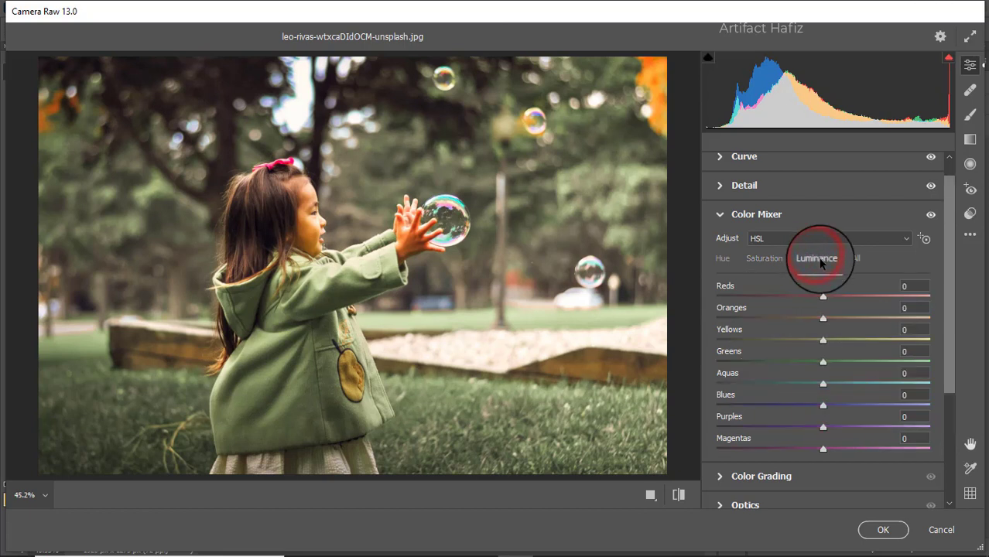
pyautogui.moveTo(823, 318); pyautogui.dragTo(872, 322)
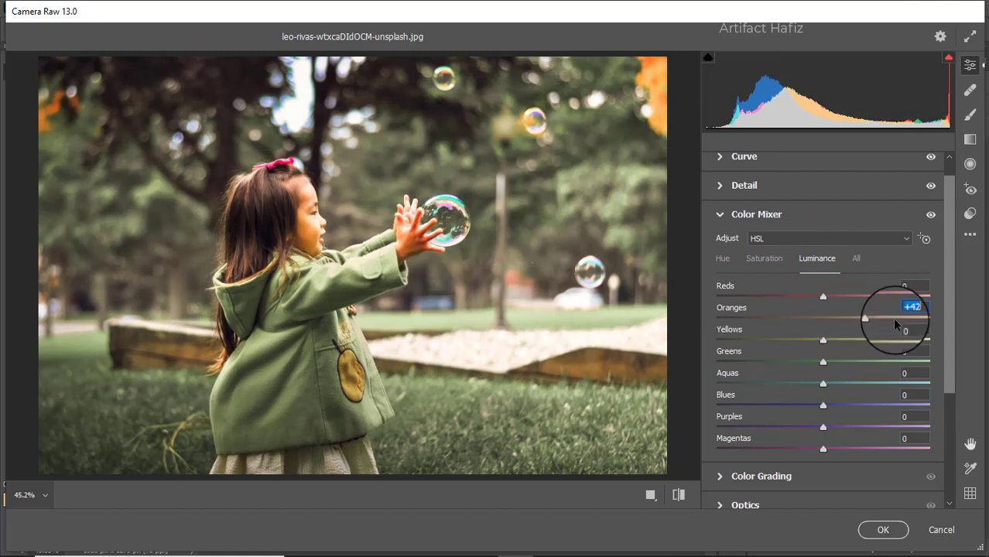
pyautogui.click(865, 318)
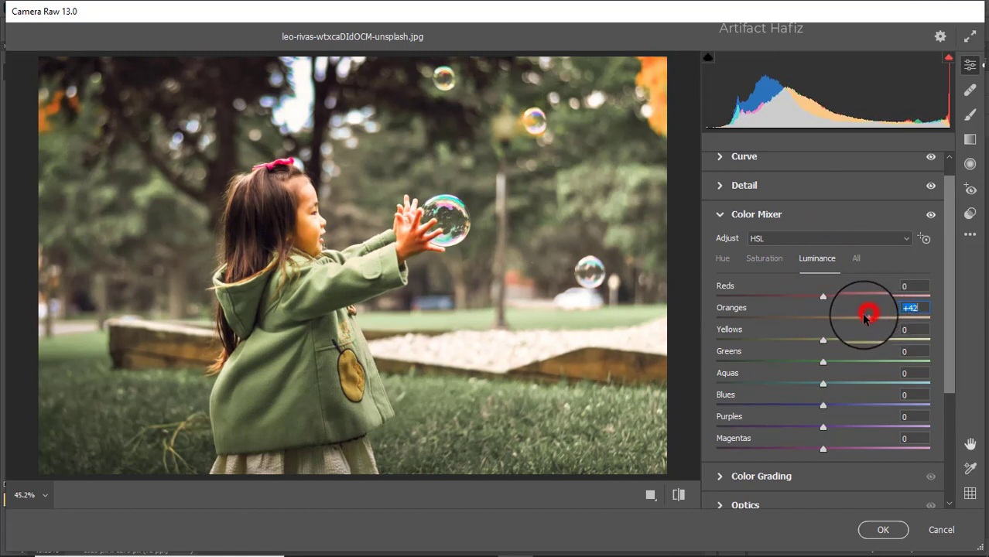
pyautogui.moveTo(822, 341); pyautogui.dragTo(767, 341)
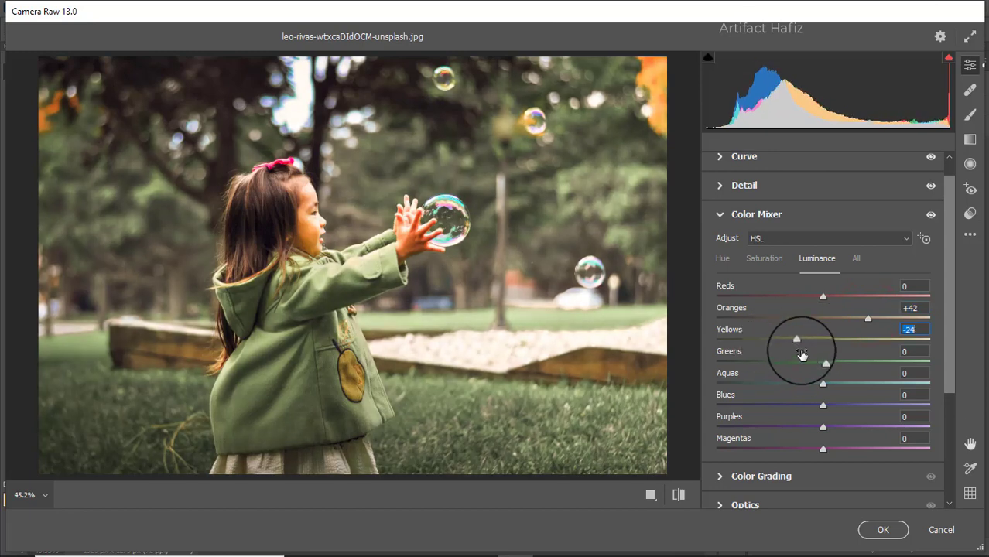
pyautogui.moveTo(825, 363)
pyautogui.mouseDown()
pyautogui.moveTo(787, 364)
pyautogui.moveTo(809, 363)
pyautogui.mouseUp()
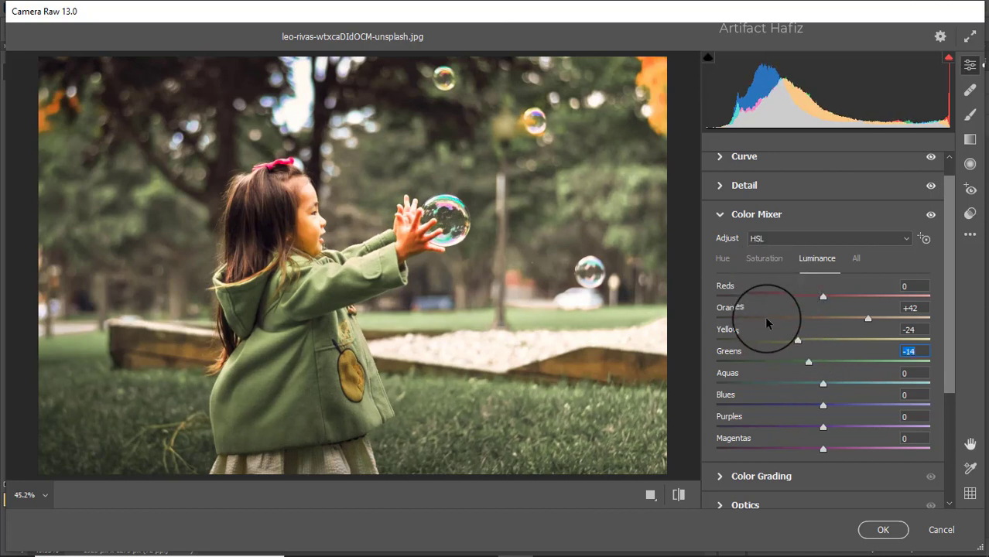
pyautogui.moveTo(823, 385); pyautogui.dragTo(844, 409)
# Step: Set the Color Mixer hue to Yellows +28, Greens -14, Aquas -41 and Blues -63
pyautogui.click(722, 258)
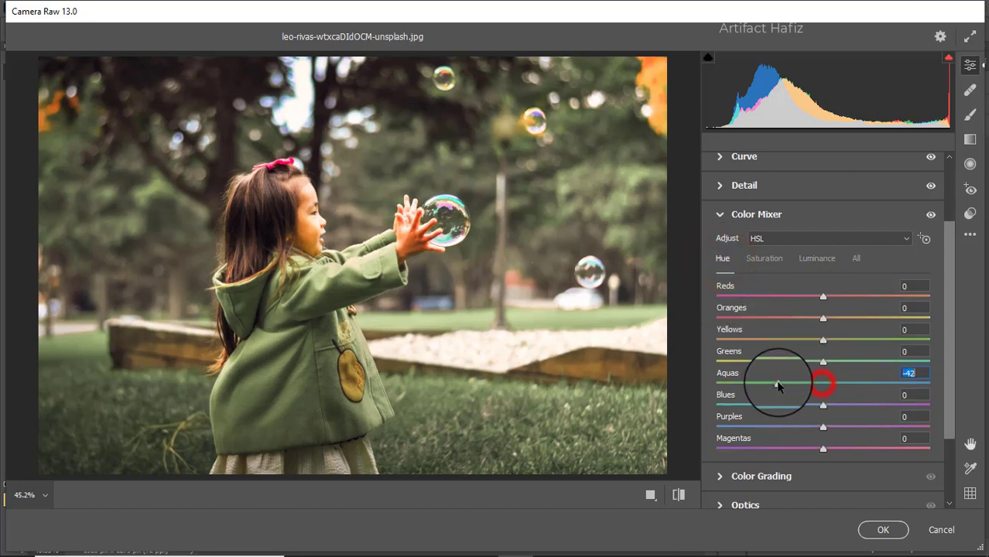
pyautogui.moveTo(823, 406); pyautogui.dragTo(756, 406)
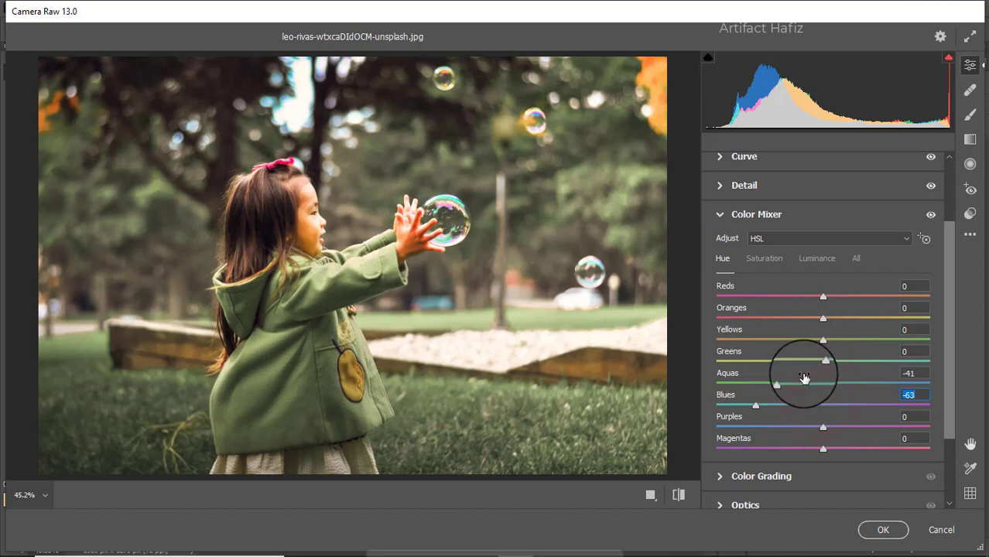
pyautogui.moveTo(825, 361); pyautogui.dragTo(796, 365)
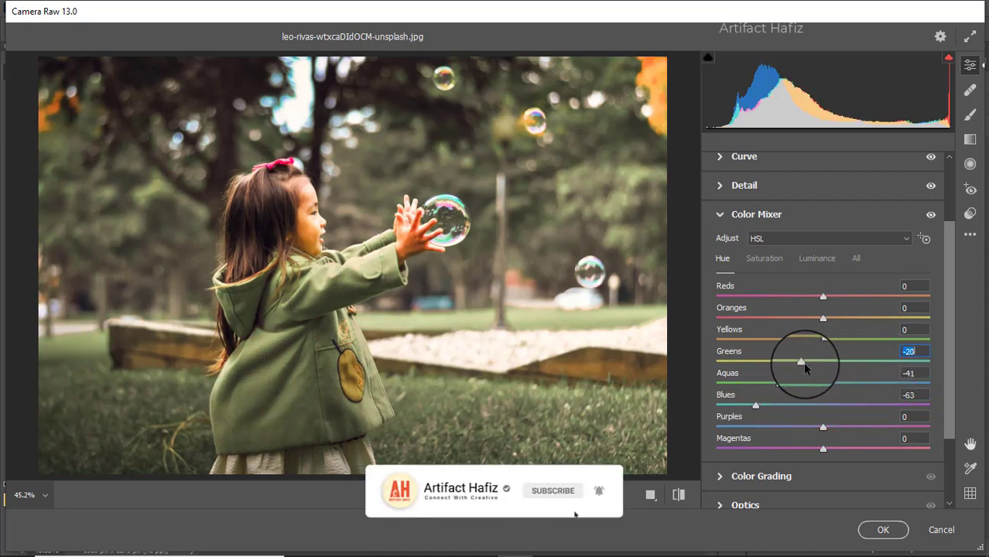
pyautogui.moveTo(824, 339); pyautogui.dragTo(855, 341)
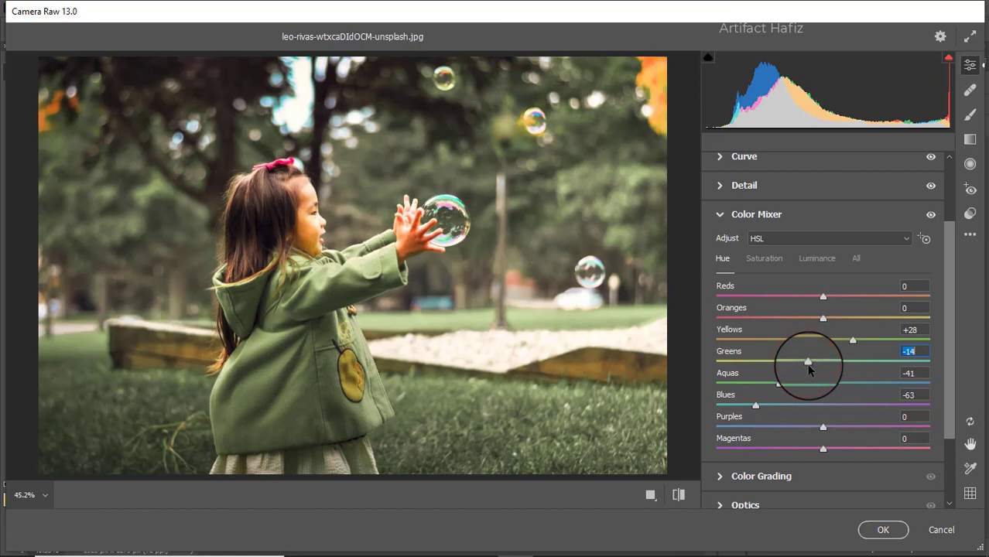
# Step: Color grade the shadows with hue 266 and saturation 15, the highlights toward yellow-green, and the midtones with hue 200 and saturation 11
pyautogui.scroll(-3, 807, 366)
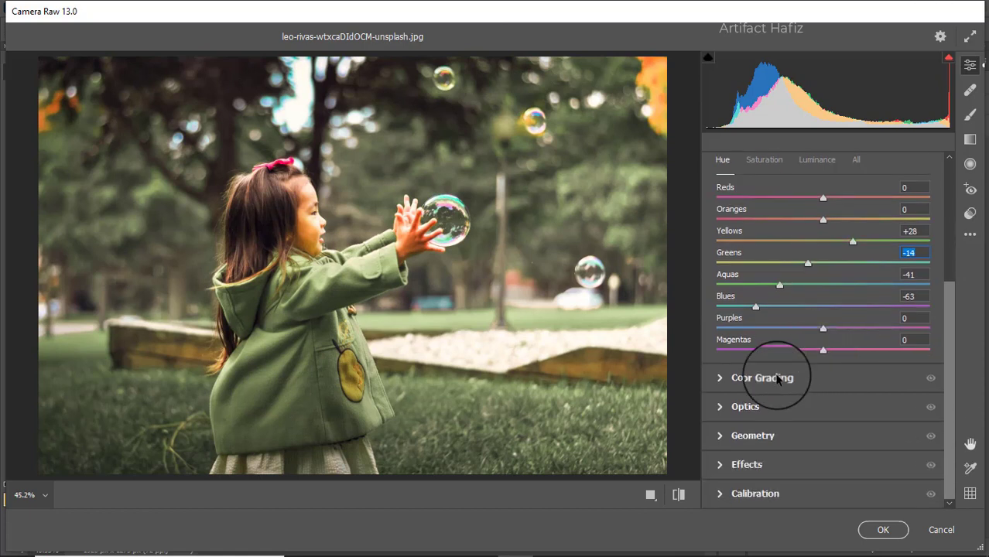
pyautogui.click(777, 377)
pyautogui.moveTo(774, 380)
pyautogui.mouseDown()
pyautogui.moveTo(744, 408)
pyautogui.moveTo(731, 382)
pyautogui.moveTo(730, 420)
pyautogui.moveTo(744, 435)
pyautogui.moveTo(709, 371)
pyautogui.moveTo(718, 433)
pyautogui.moveTo(773, 454)
pyautogui.mouseUp()
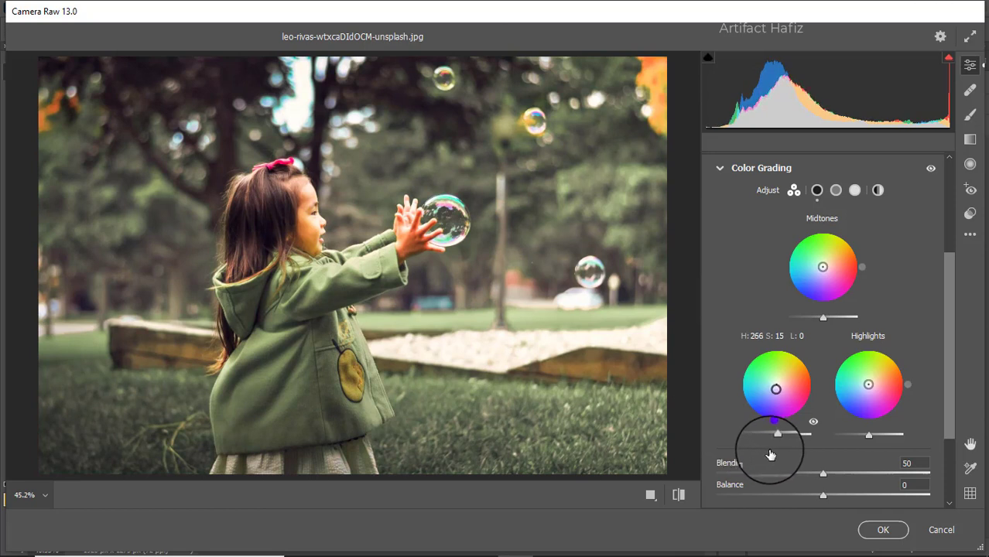
pyautogui.moveTo(868, 385); pyautogui.dragTo(869, 381)
pyautogui.moveTo(876, 345); pyautogui.dragTo(878, 307)
pyautogui.moveTo(862, 265); pyautogui.dragTo(751, 298)
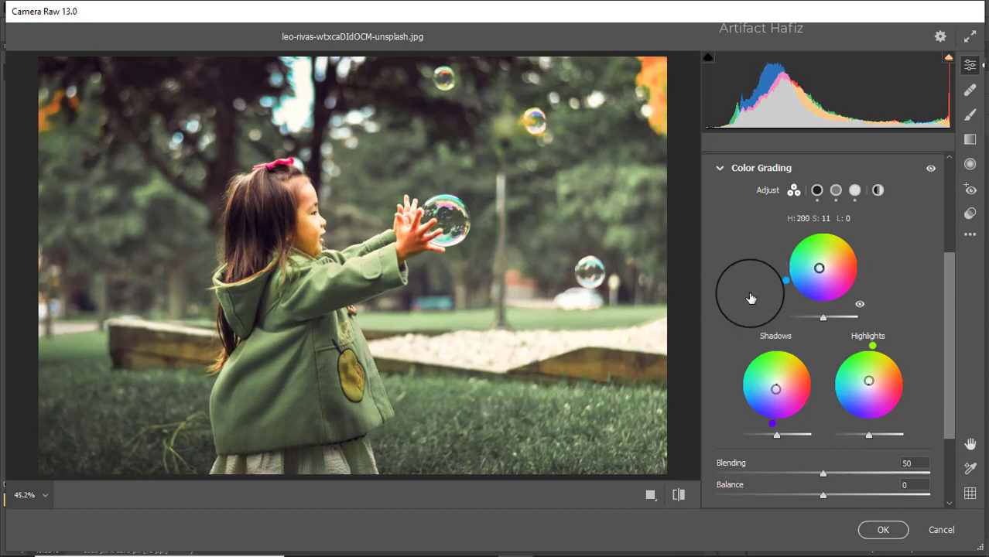
# Step: Set the Calibration primary saturations to Red -37, Green +48 and Blue about -13, and apply the Camera Raw filter
pyautogui.scroll(-3, 796, 293)
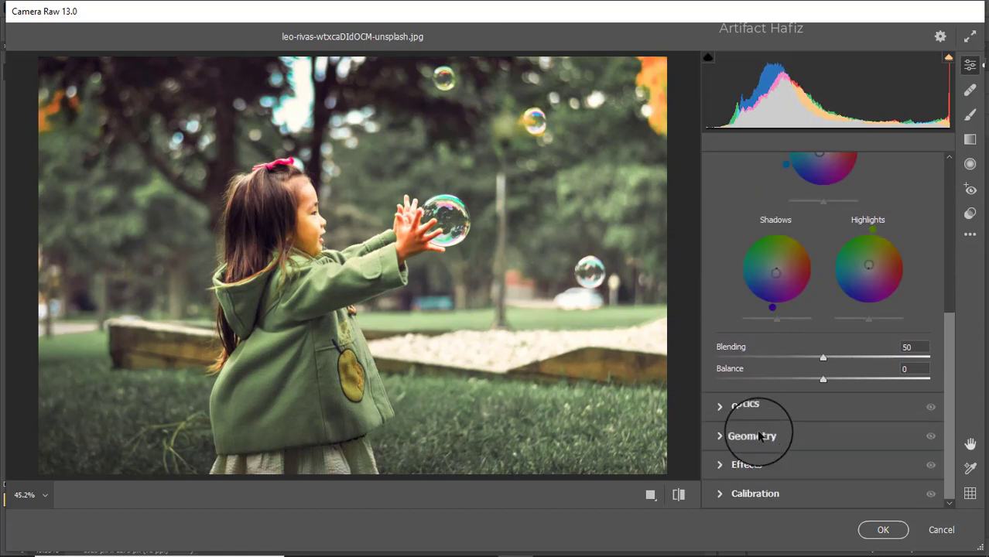
pyautogui.click(735, 489)
pyautogui.moveTo(821, 428); pyautogui.dragTo(874, 432)
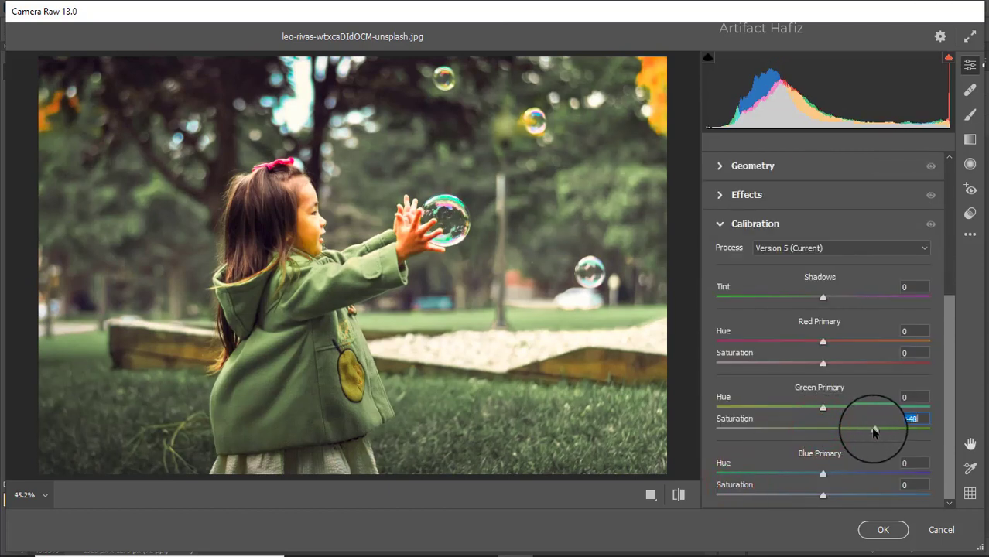
pyautogui.moveTo(823, 362); pyautogui.dragTo(787, 365)
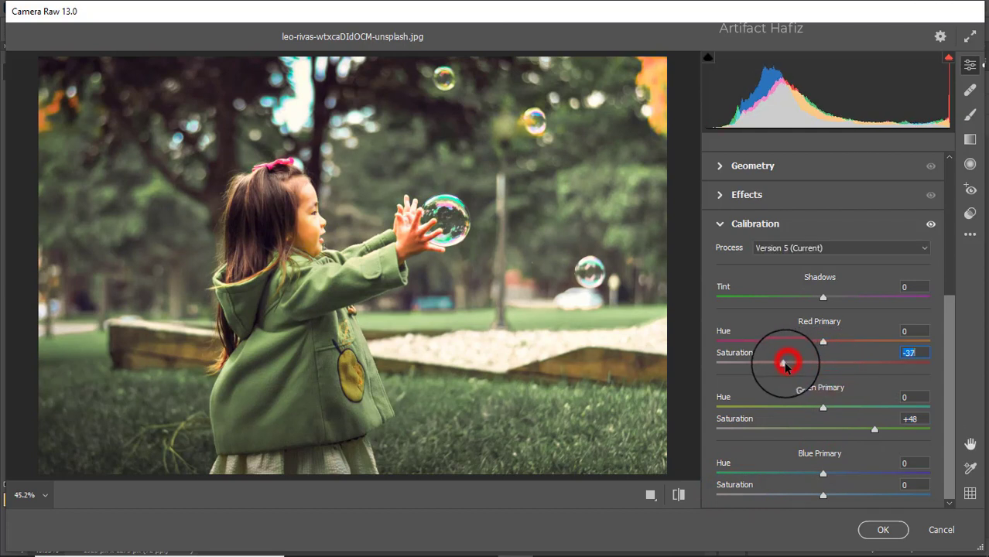
pyautogui.moveTo(823, 495); pyautogui.dragTo(805, 495)
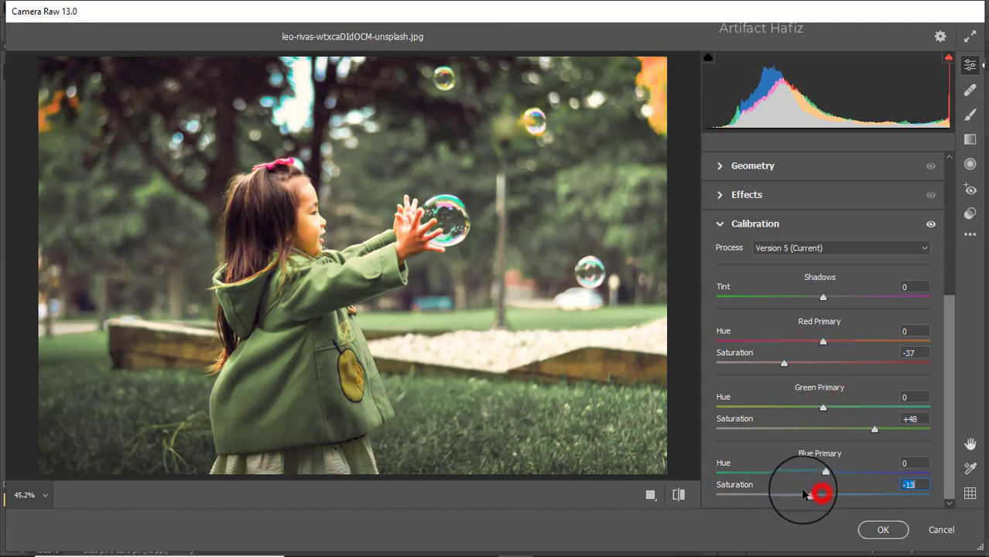
pyautogui.click(882, 531)
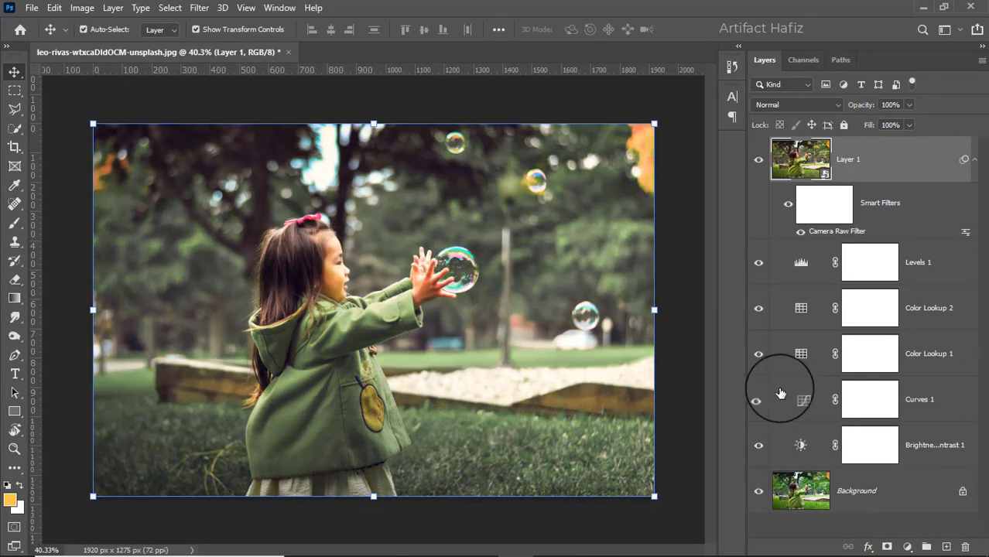
# Step: Compare the graded image with the original by toggling the visibility of all layers above the Background
pyautogui.keyDown('alt'); pyautogui.click(759, 492); pyautogui.keyUp('alt')
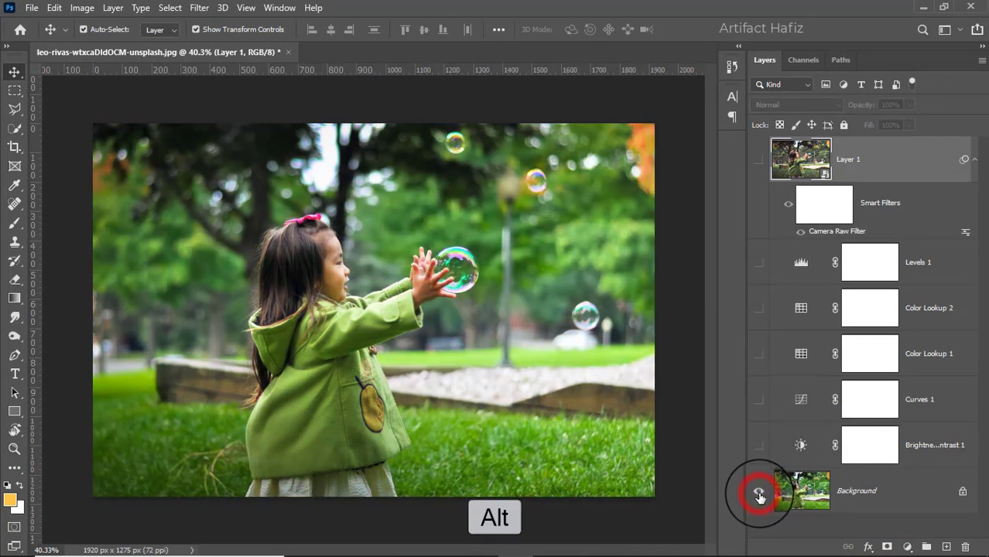
pyautogui.keyDown('alt'); pyautogui.click(759, 493); pyautogui.keyUp('alt')
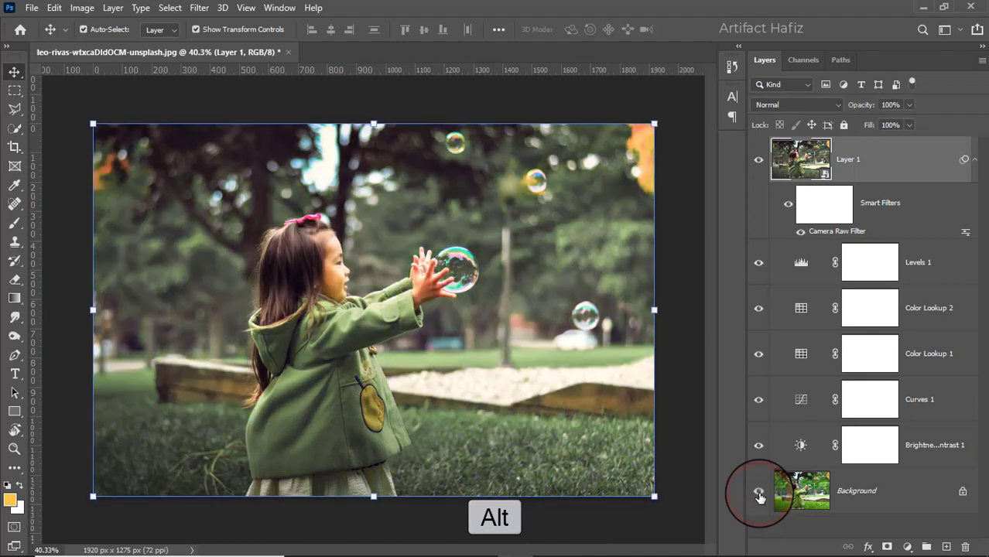
pyautogui.keyDown('alt'); pyautogui.click(758, 492); pyautogui.keyUp('alt')
pyautogui.keyDown('alt'); pyautogui.click(759, 492); pyautogui.keyUp('alt')
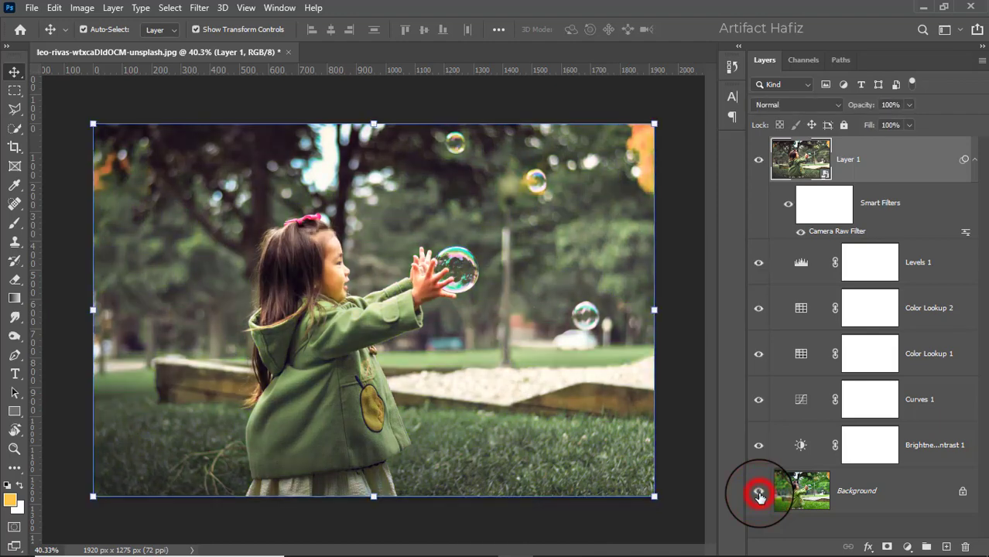